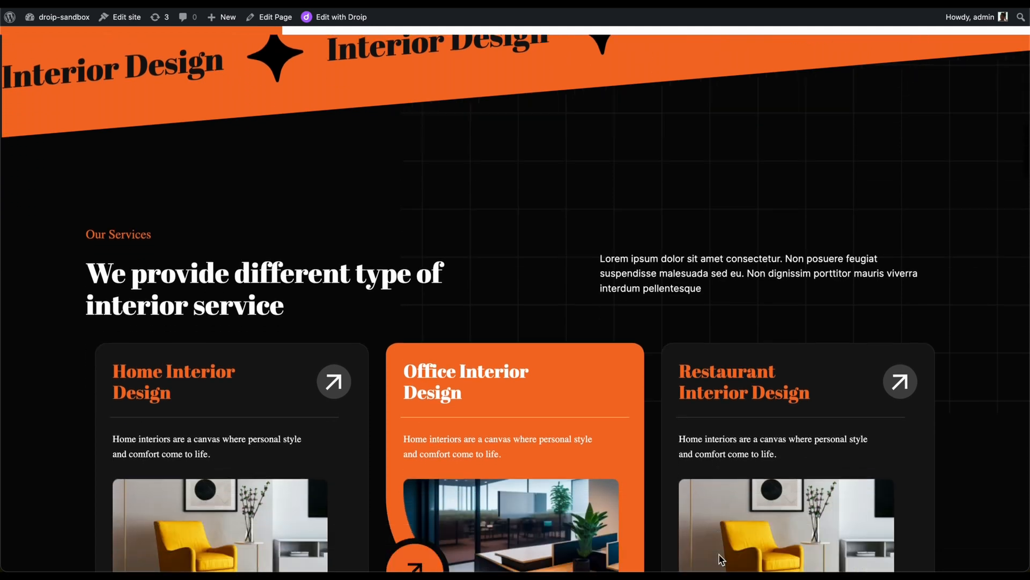
# Step: Review the published interior design page through its services and team sections, checking how the progress bar follows the page
pyautogui.scroll(-1, 697, 547)
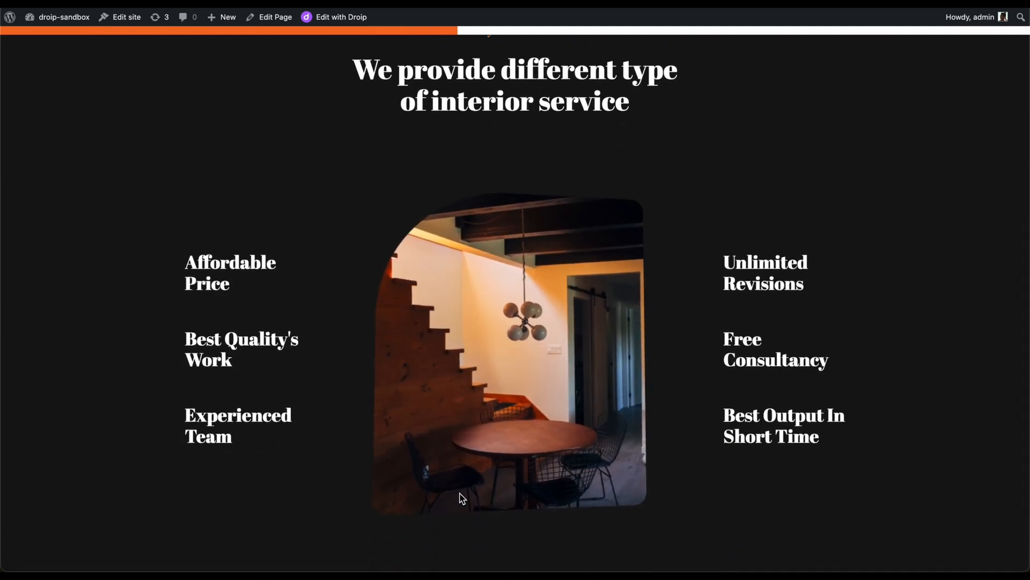
pyautogui.scroll(-10, 460, 496)
pyautogui.scroll(-1, 460, 498)
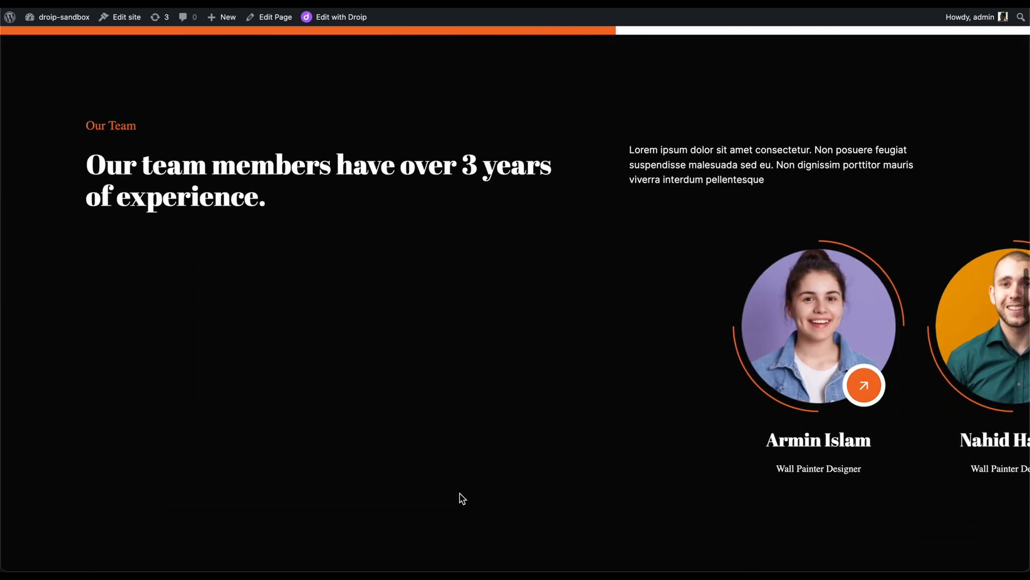
pyautogui.scroll(-15, 460, 493)
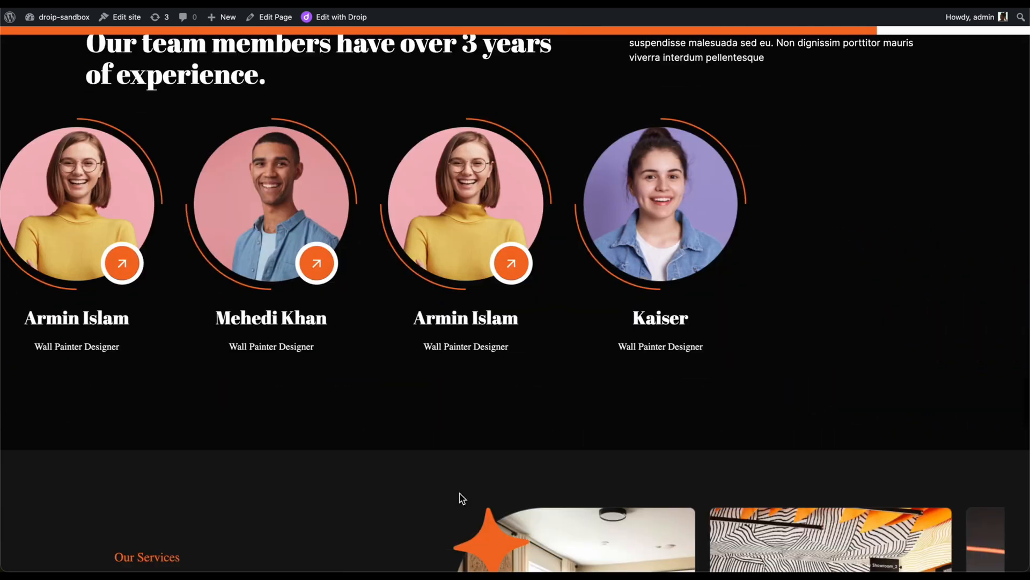
pyautogui.scroll(-13, 460, 488)
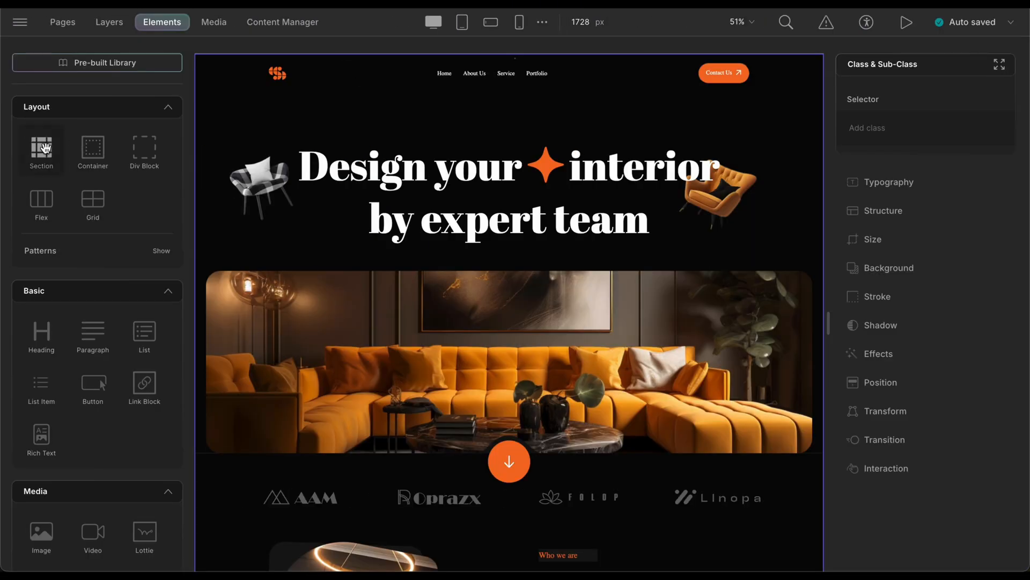
# Step: Add a new section containing a div block to the page
pyautogui.click(146, 146)
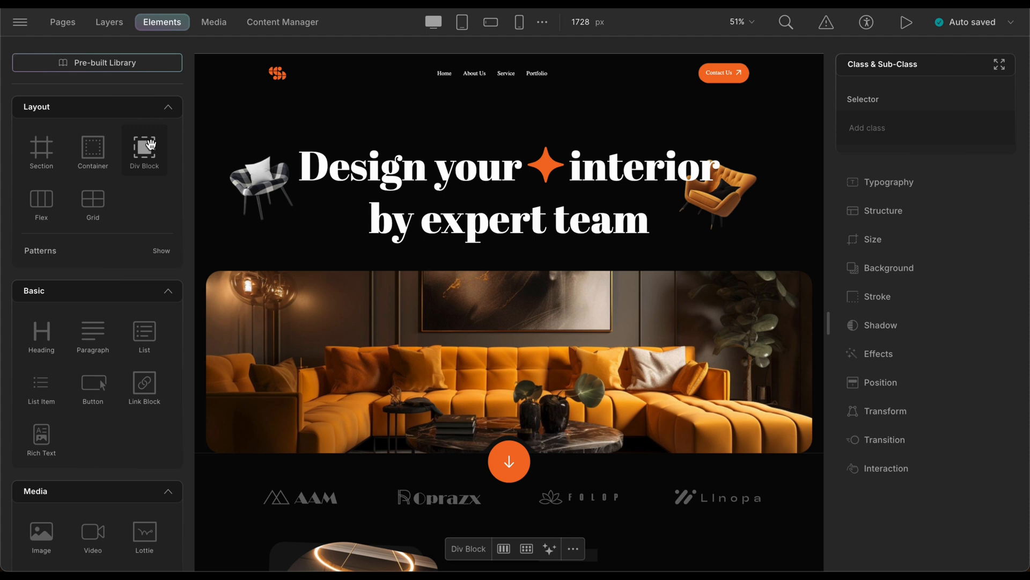
pyautogui.click(108, 22)
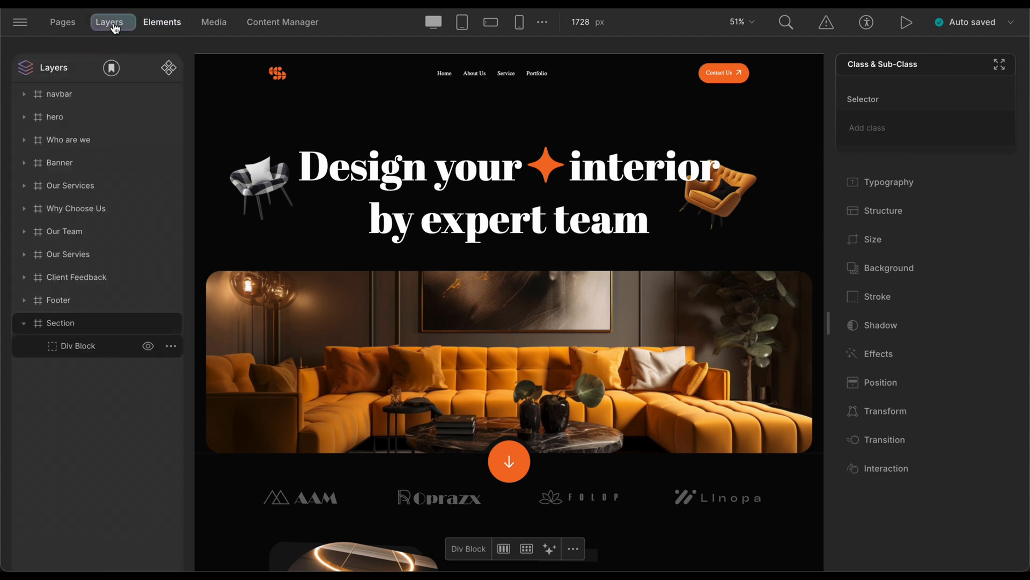
# Step: Rename the new section Progress Bar and move it above the navbar in the layer order
pyautogui.doubleClick(67, 325)
pyautogui.write('Prog')
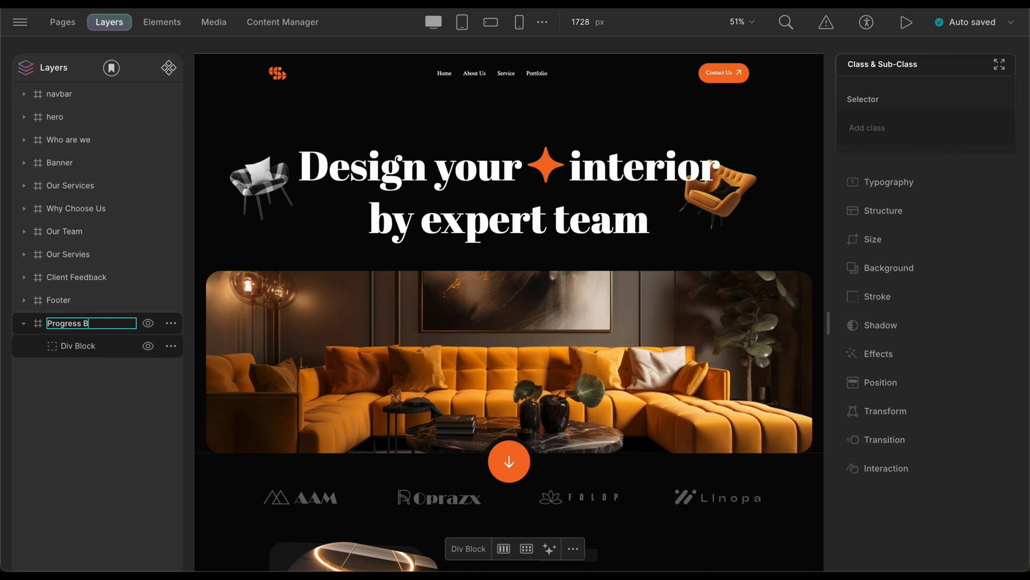
pyautogui.write('ress Bar')
pyautogui.press('Return')
pyautogui.moveTo(98, 334); pyautogui.dragTo(110, 93)
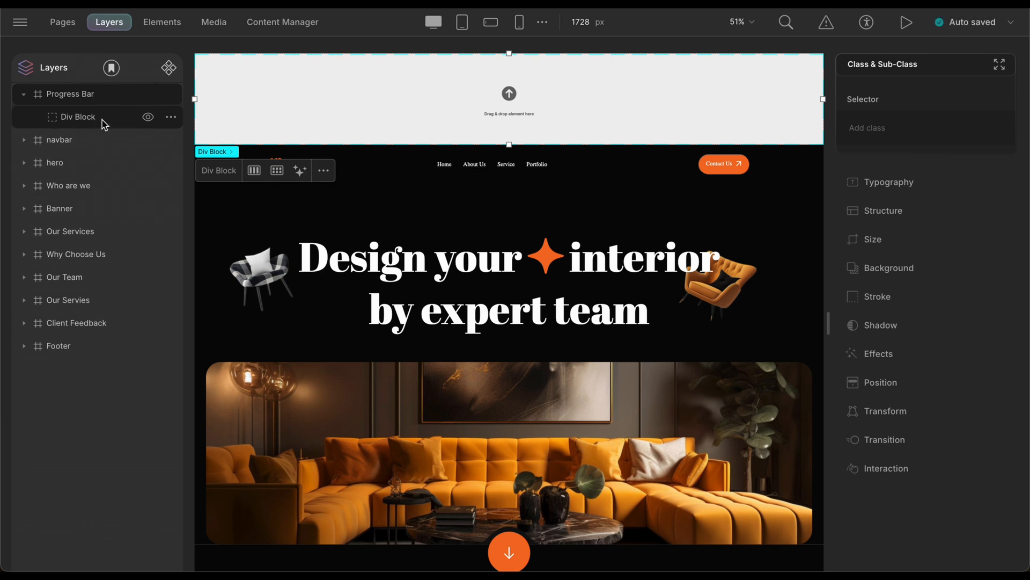
# Step: Set the div block's height to 15 px and its width to 0%
pyautogui.click(946, 241)
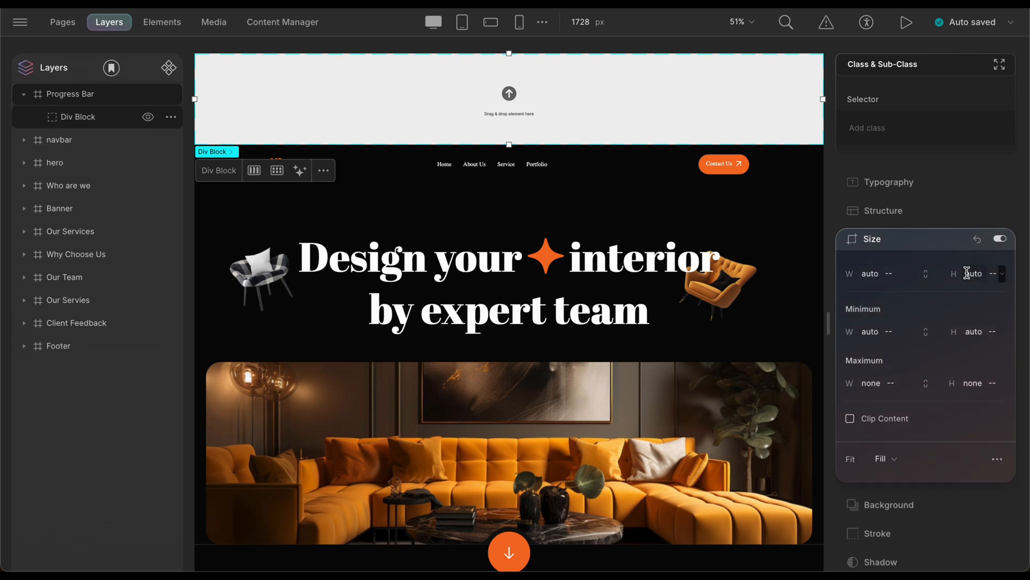
pyautogui.click(975, 274)
pyautogui.write('15')
pyautogui.press('Return')
pyautogui.click(870, 274)
pyautogui.write('0')
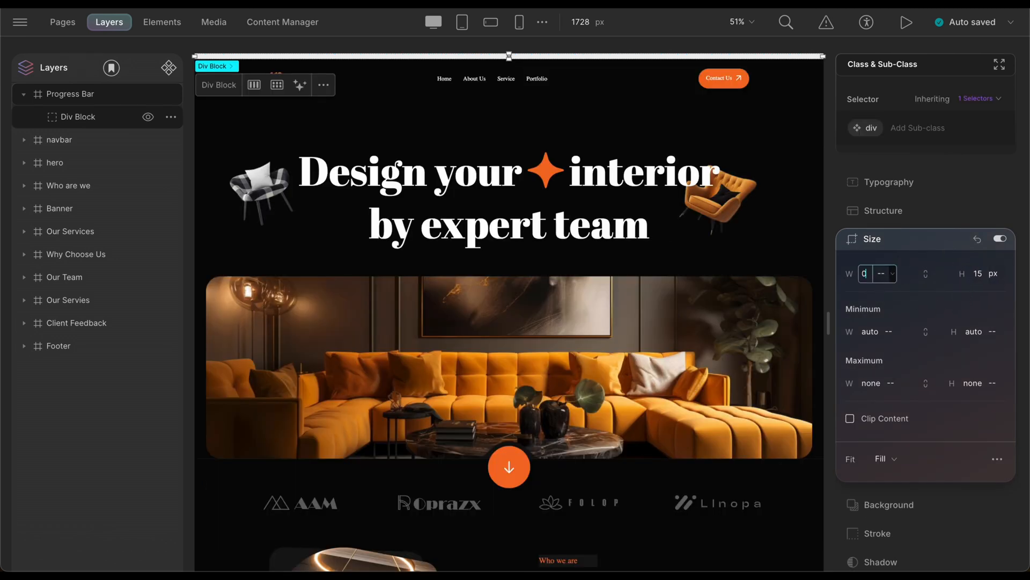
pyautogui.write('%')
pyautogui.press('Return')
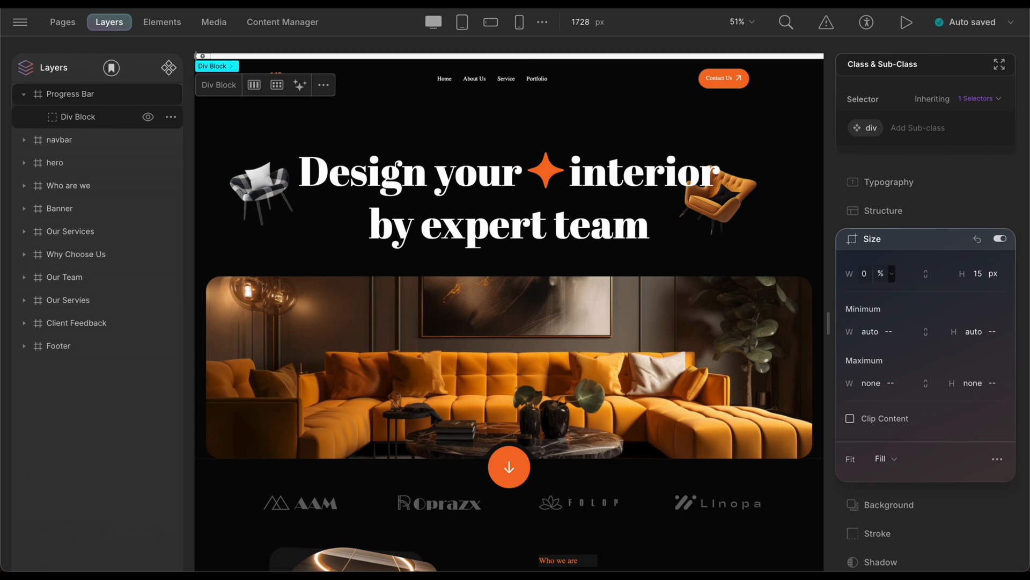
pyautogui.click(931, 239)
# Step: Give the div block a solid background in the saved orange F46F25
pyautogui.click(934, 268)
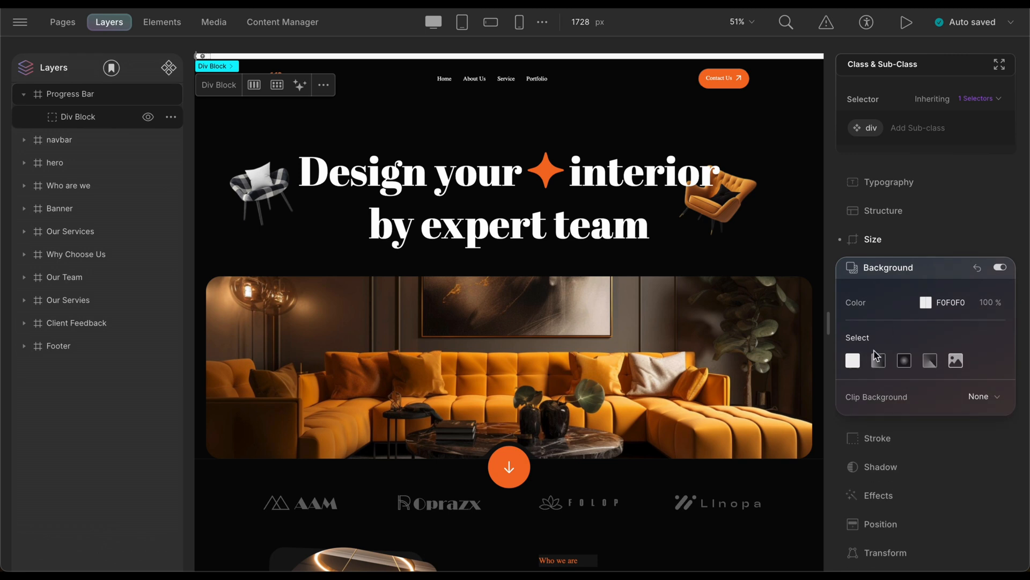
pyautogui.click(853, 360)
pyautogui.click(728, 536)
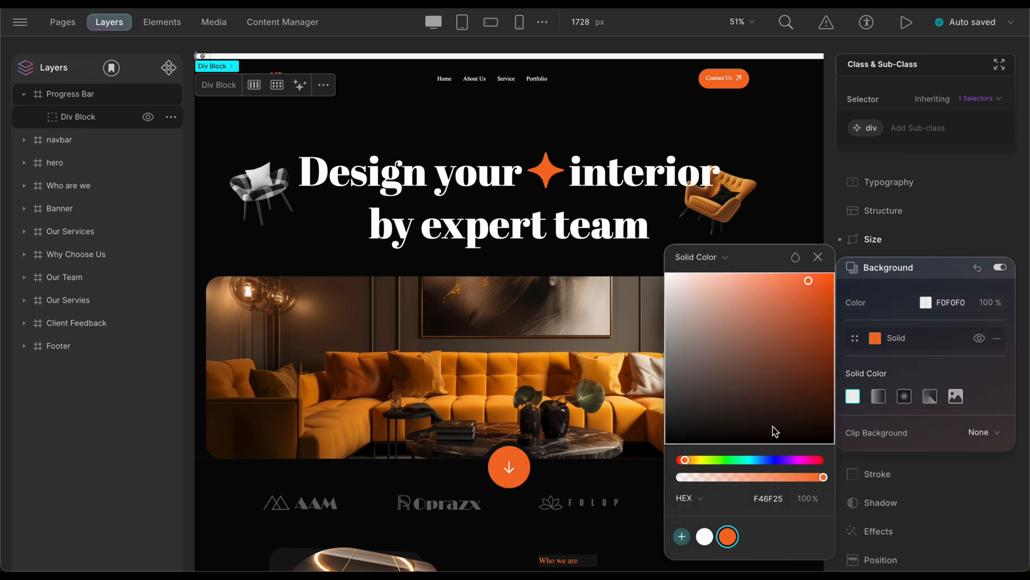
pyautogui.click(819, 257)
pyautogui.click(893, 270)
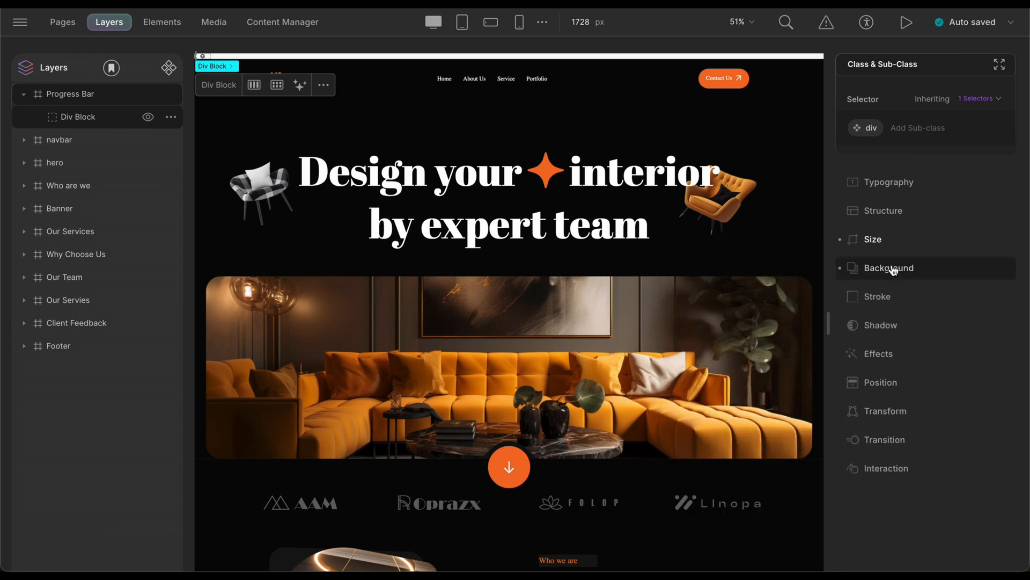
# Step: Size the Progress Bar section to 15 px high and 100% wide
pyautogui.click(124, 98)
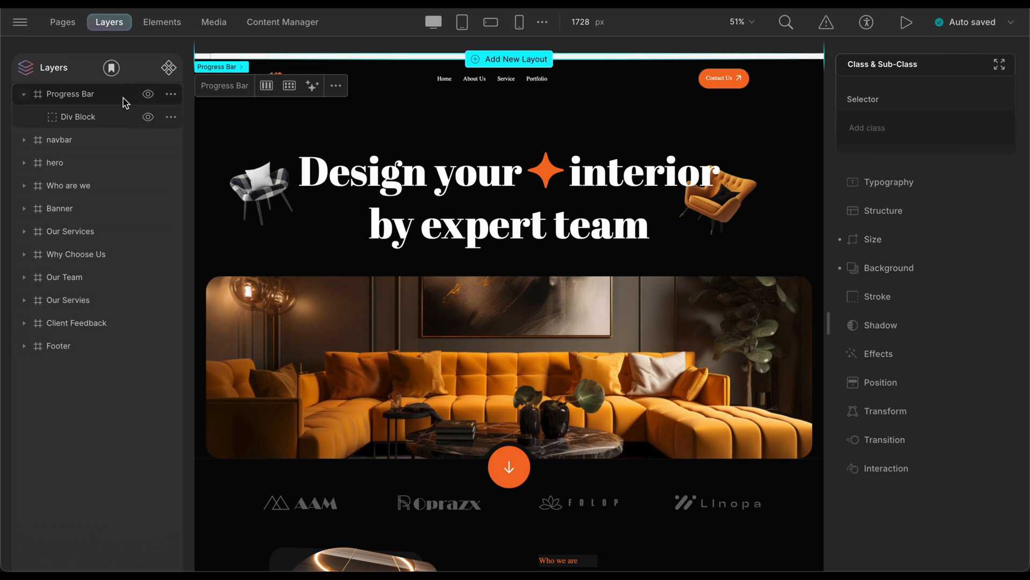
pyautogui.click(885, 237)
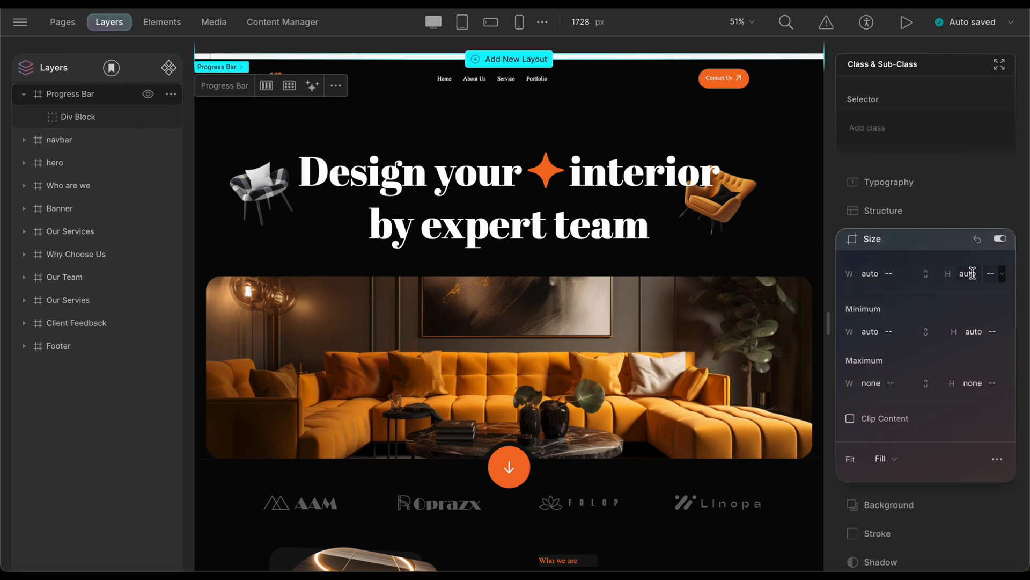
pyautogui.click(971, 272)
pyautogui.write('15px')
pyautogui.click(869, 273)
pyautogui.write('100 %')
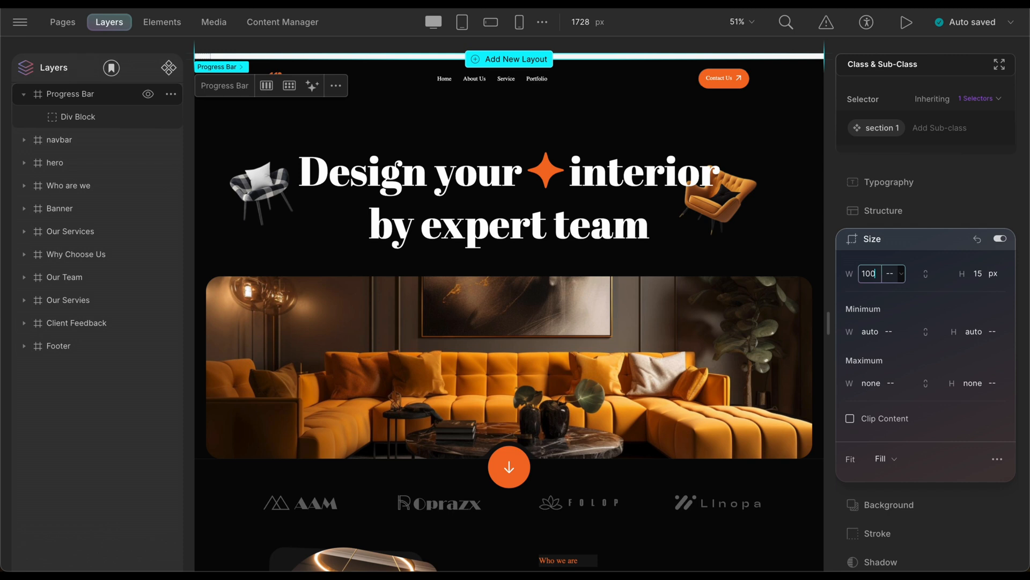
pyautogui.press('Return')
pyautogui.click(918, 250)
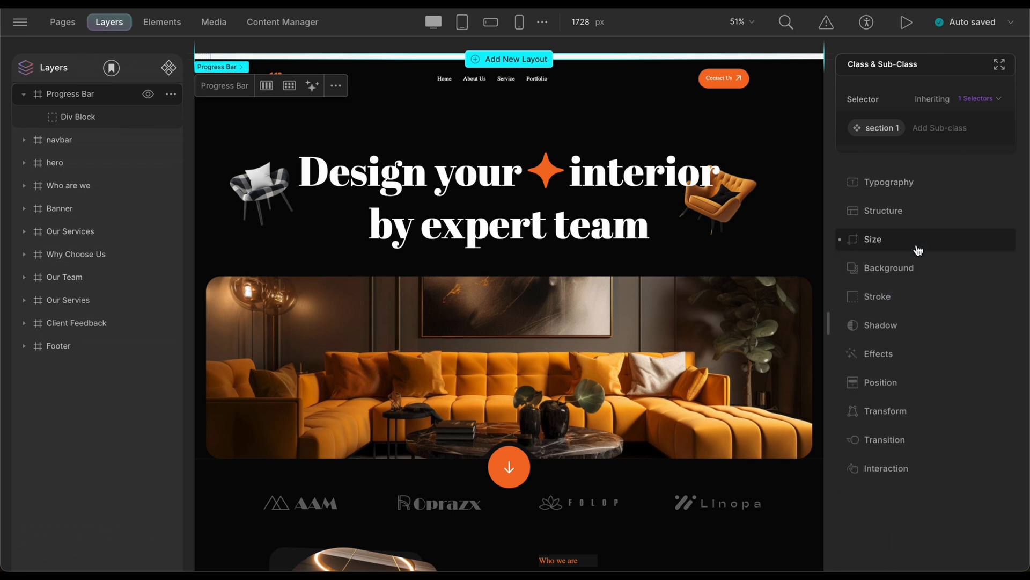
# Step: Give the Progress Bar section a solid white background
pyautogui.click(889, 267)
pyautogui.click(876, 338)
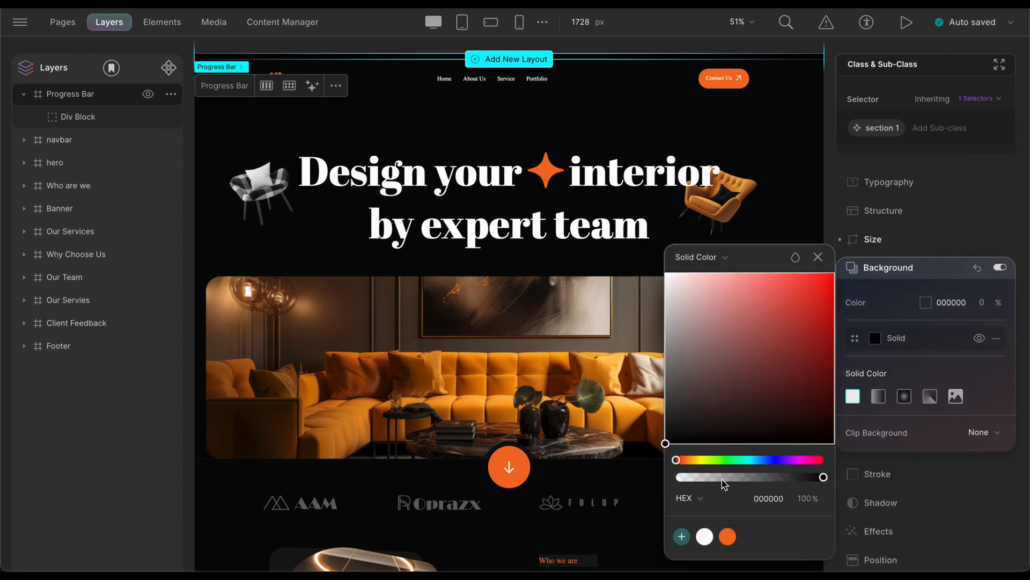
pyautogui.click(817, 257)
pyautogui.click(933, 267)
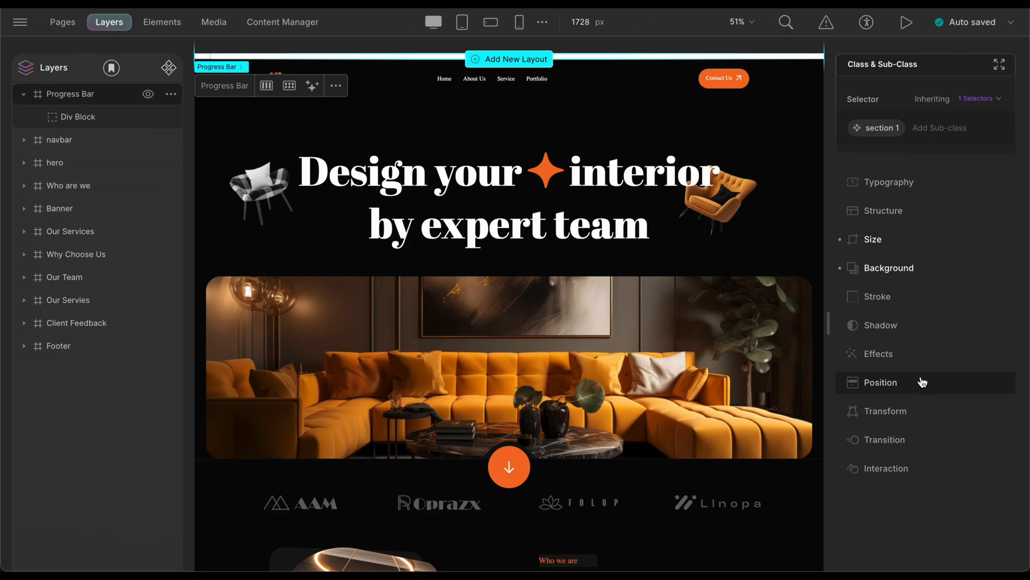
# Step: Make the Progress Bar section's position Fixed with a Z index of 99
pyautogui.click(912, 382)
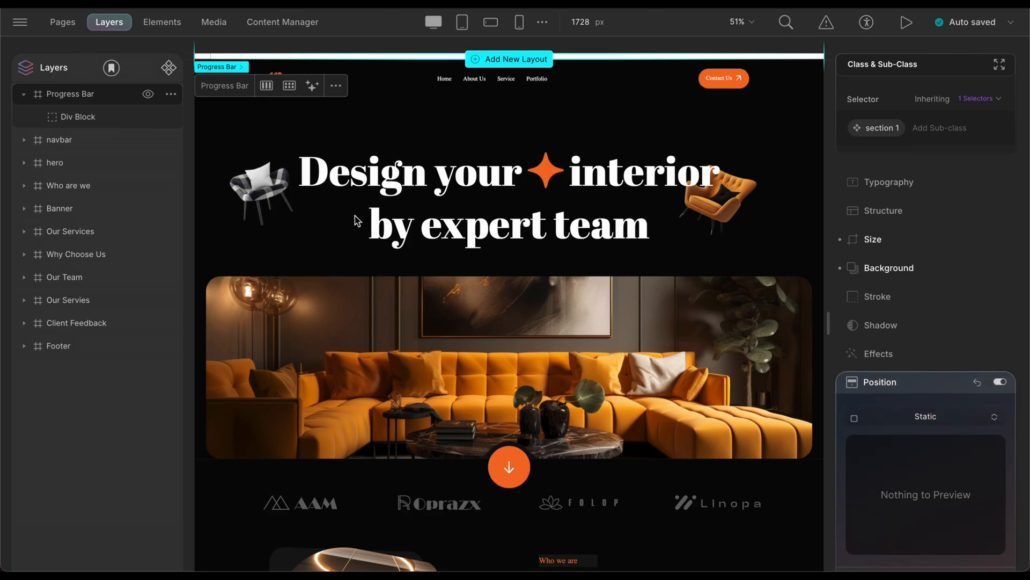
pyautogui.scroll(-2, 887, 403)
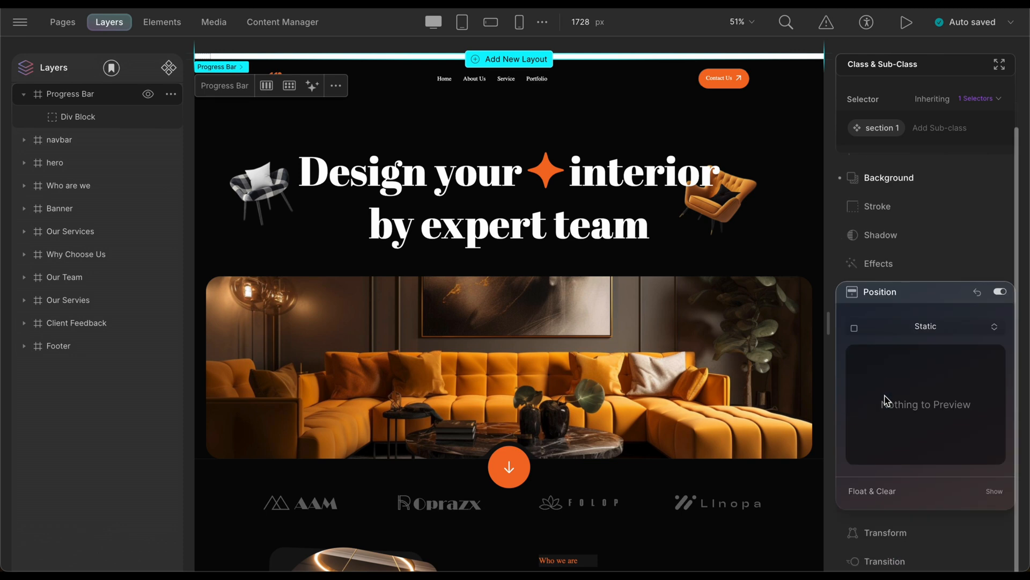
pyautogui.click(924, 329)
pyautogui.click(916, 402)
pyautogui.scroll(-2, 916, 403)
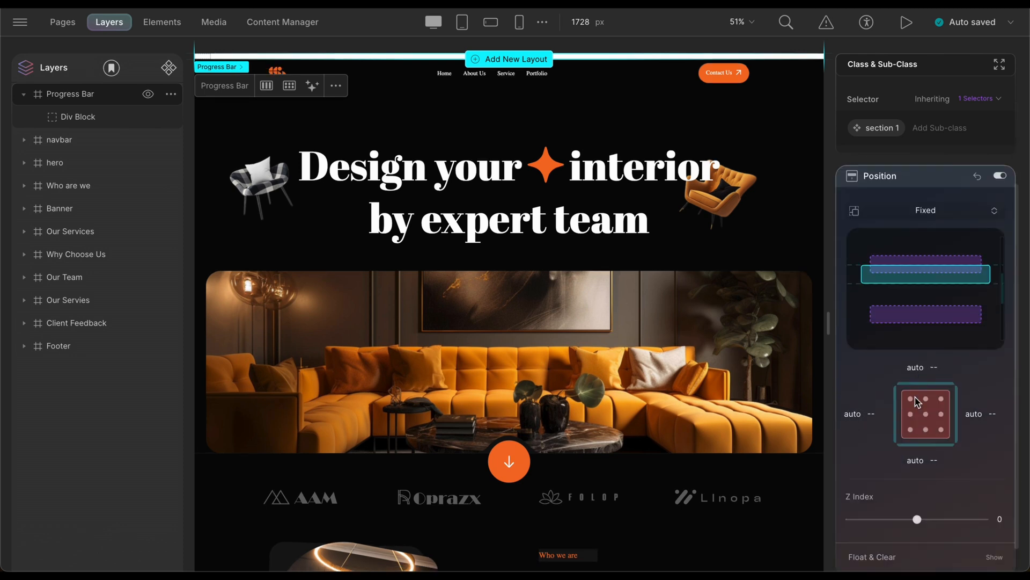
pyautogui.click(1000, 517)
pyautogui.write('99')
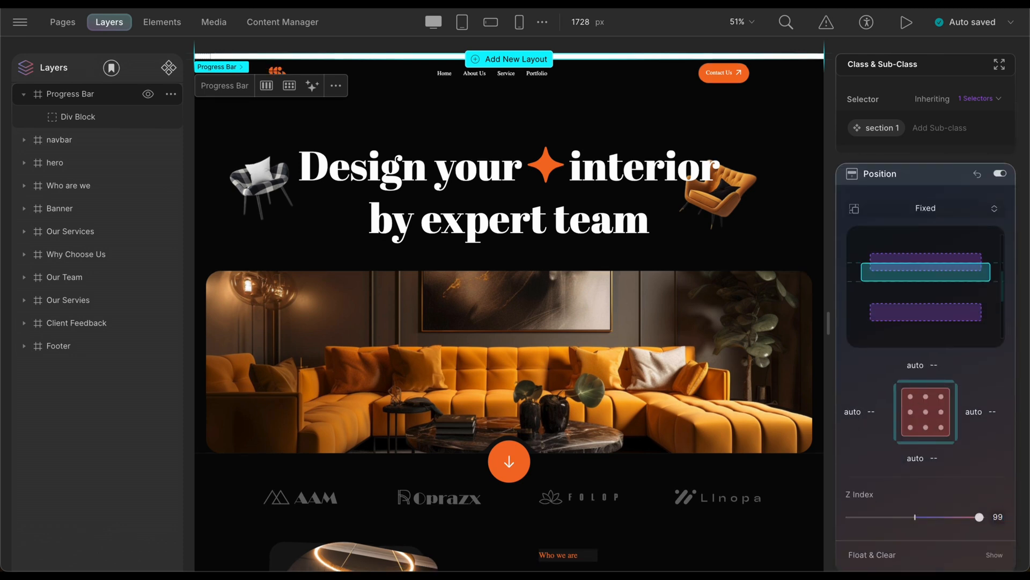
# Step: Make the position of the div block inside Progress Bar Fixed with a Z index of 100
pyautogui.click(75, 119)
pyautogui.click(920, 298)
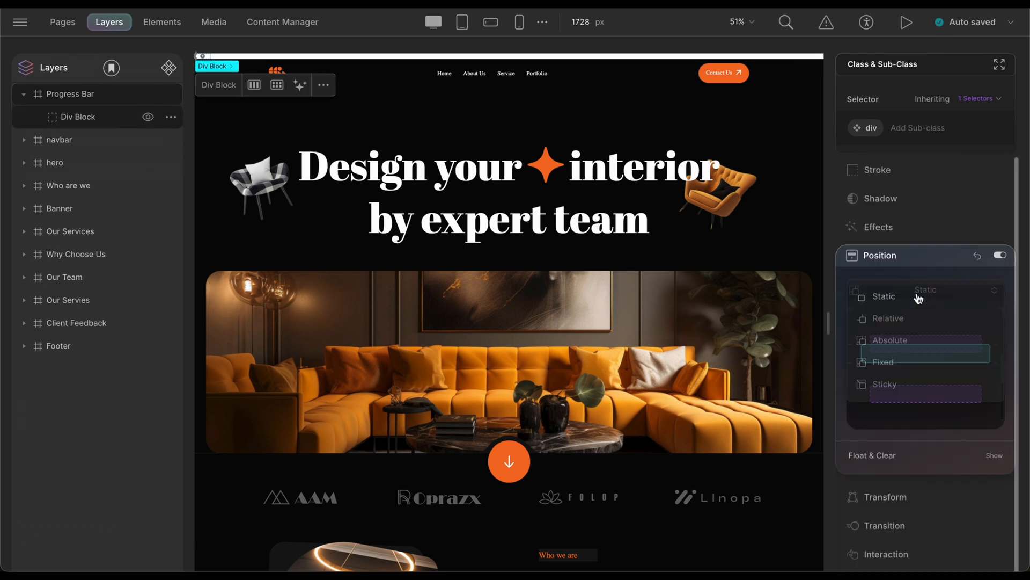
pyautogui.click(915, 362)
pyautogui.scroll(-1, 1001, 473)
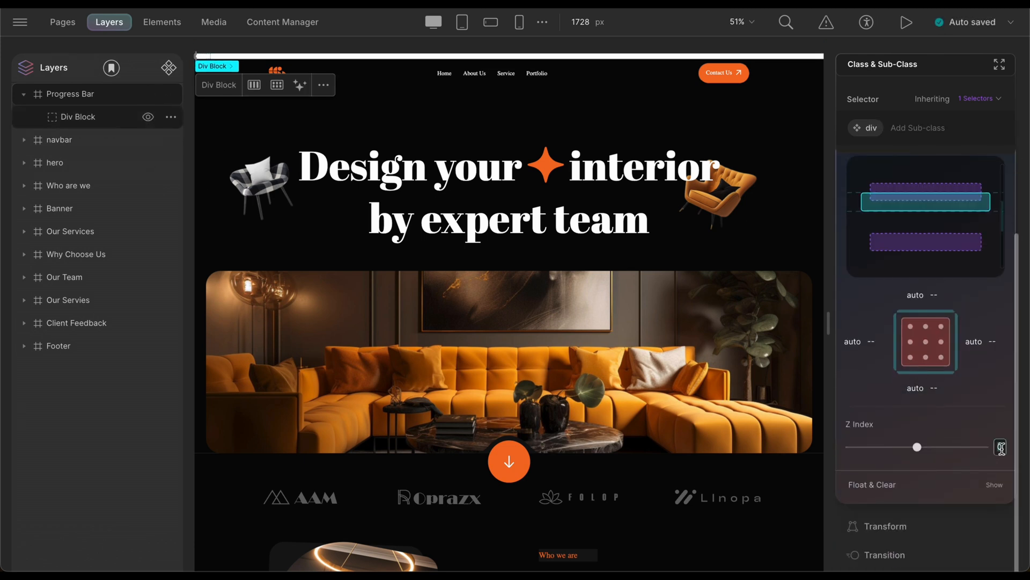
pyautogui.click(1001, 449)
pyautogui.write('100')
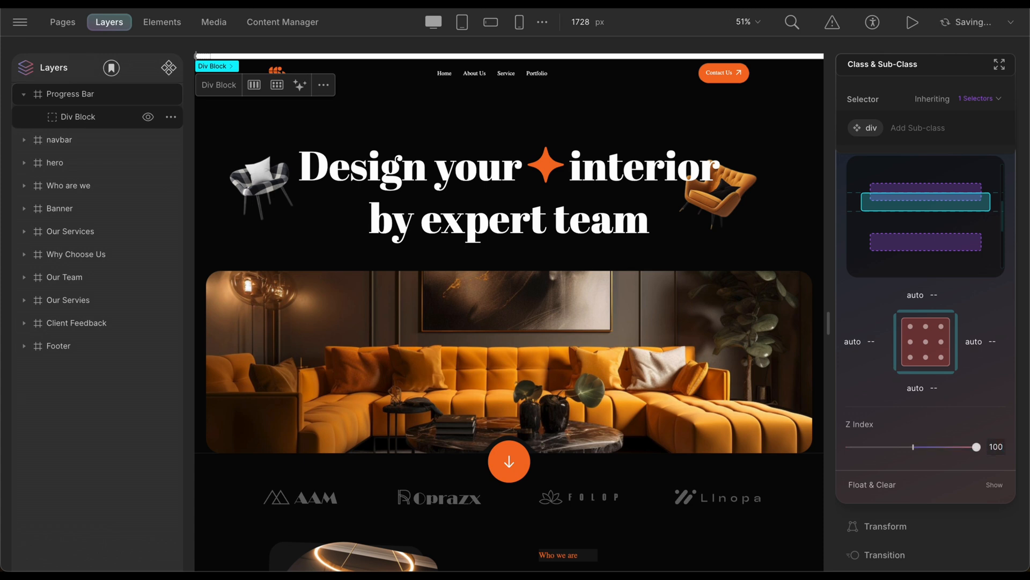
pyautogui.scroll(2, 997, 392)
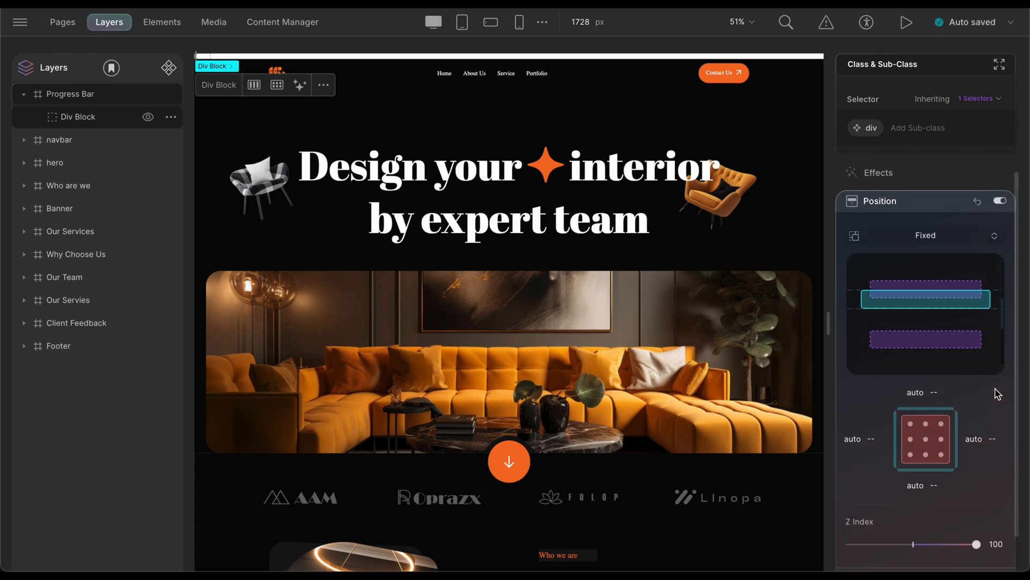
pyautogui.click(926, 213)
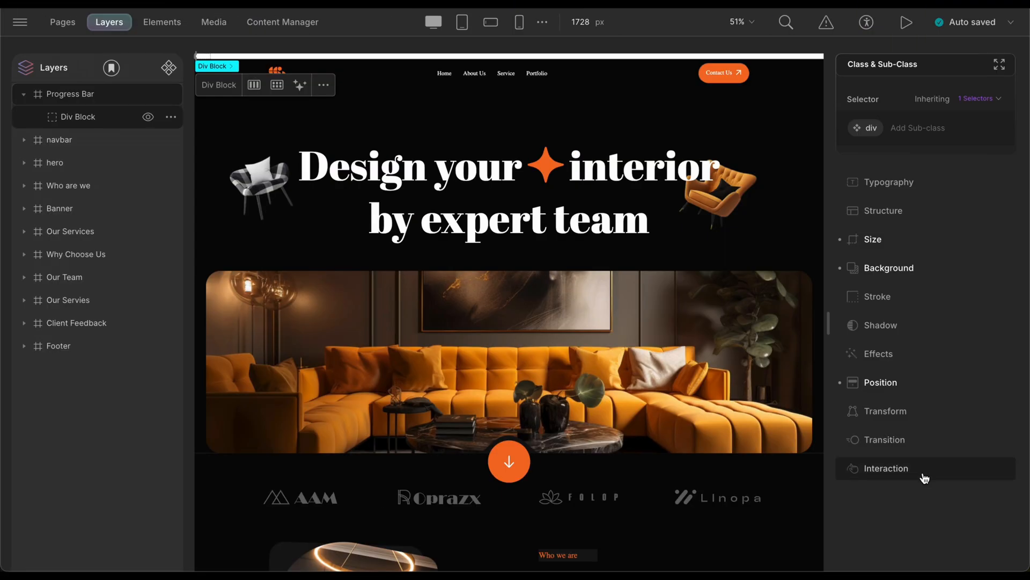
# Step: Create a page interaction triggered "While page is scrolling" with a custom response that targets the Progress Bar's div block
pyautogui.click(924, 477)
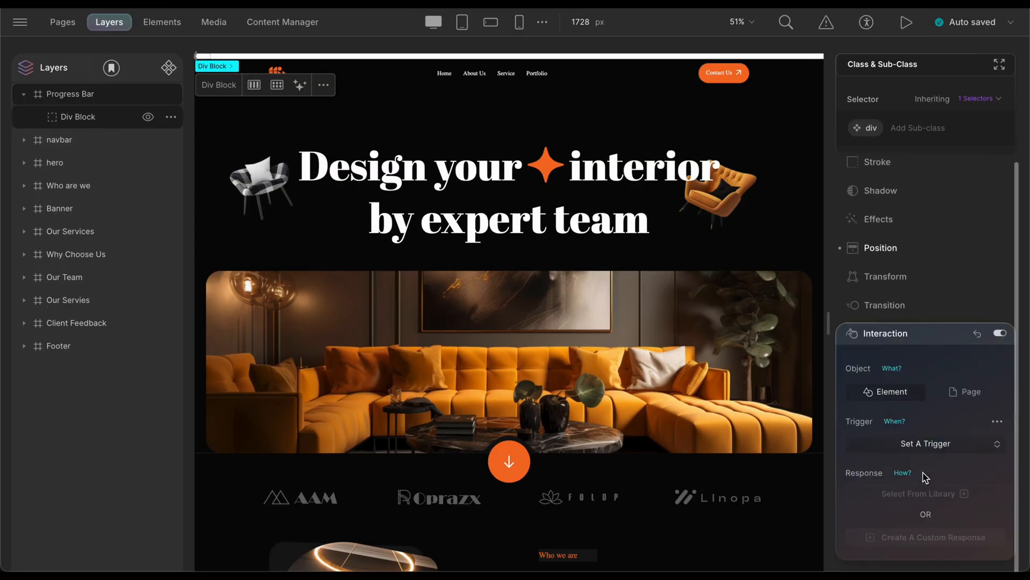
pyautogui.click(972, 394)
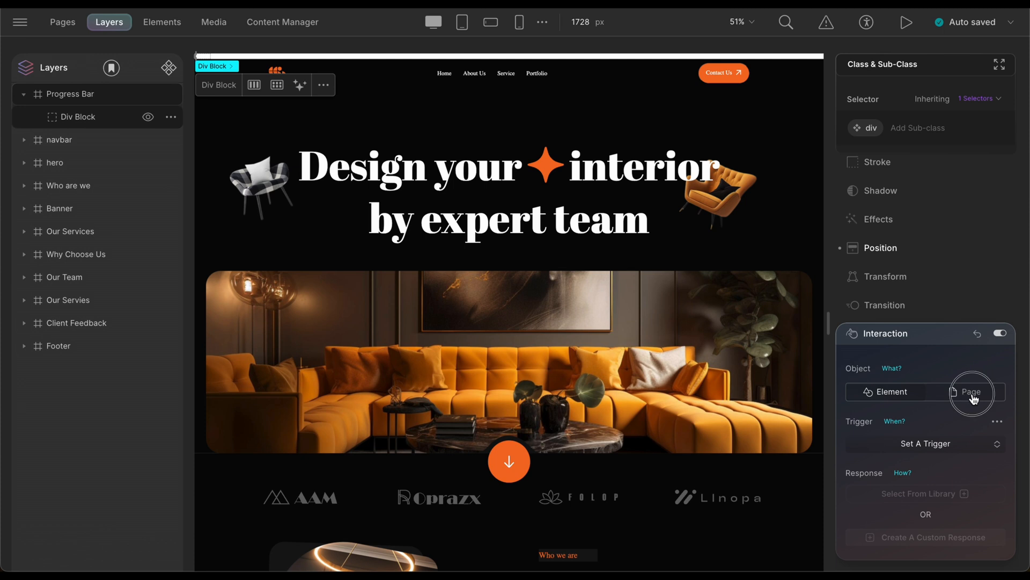
pyautogui.click(974, 450)
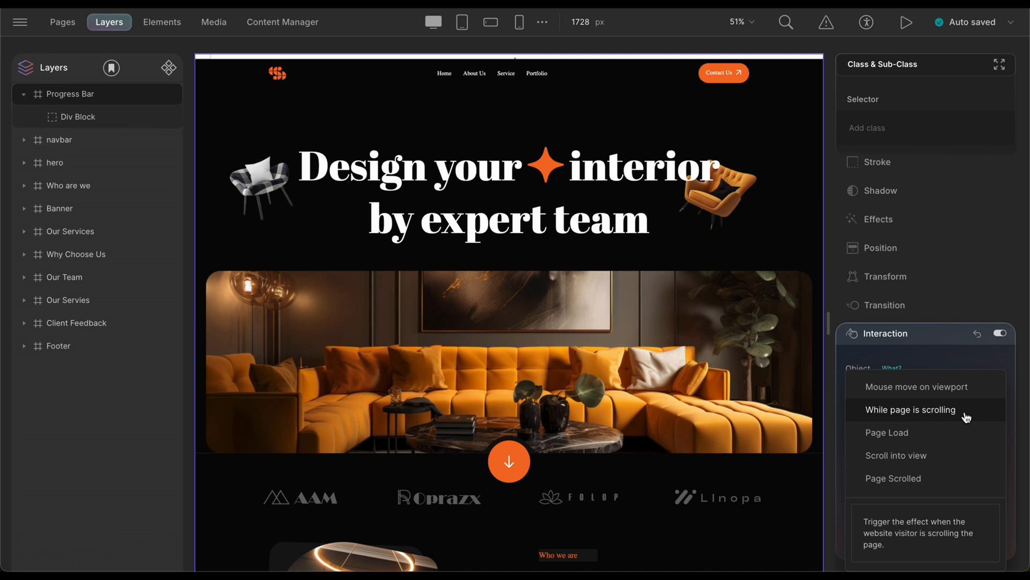
pyautogui.click(967, 417)
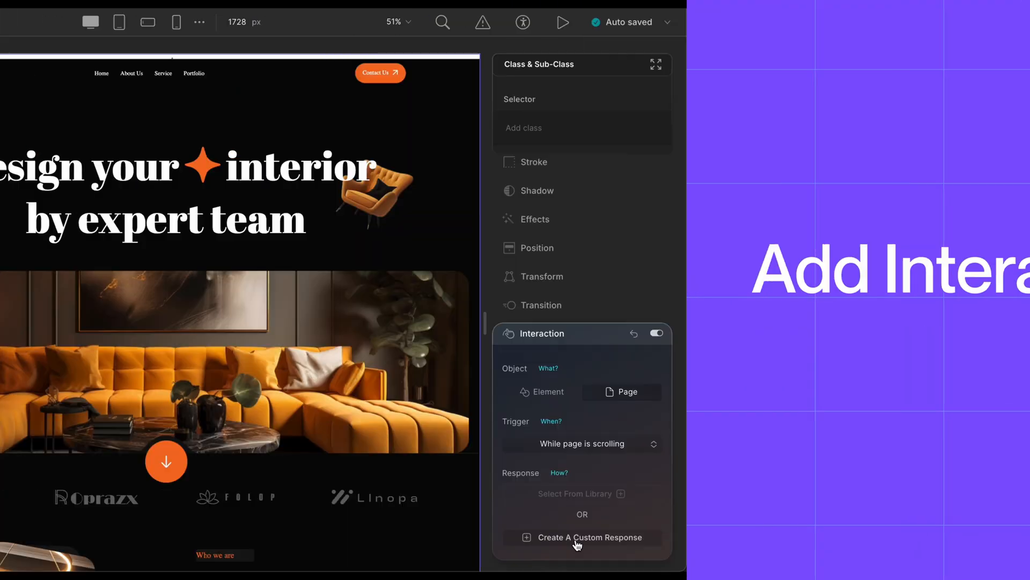
pyautogui.click(921, 539)
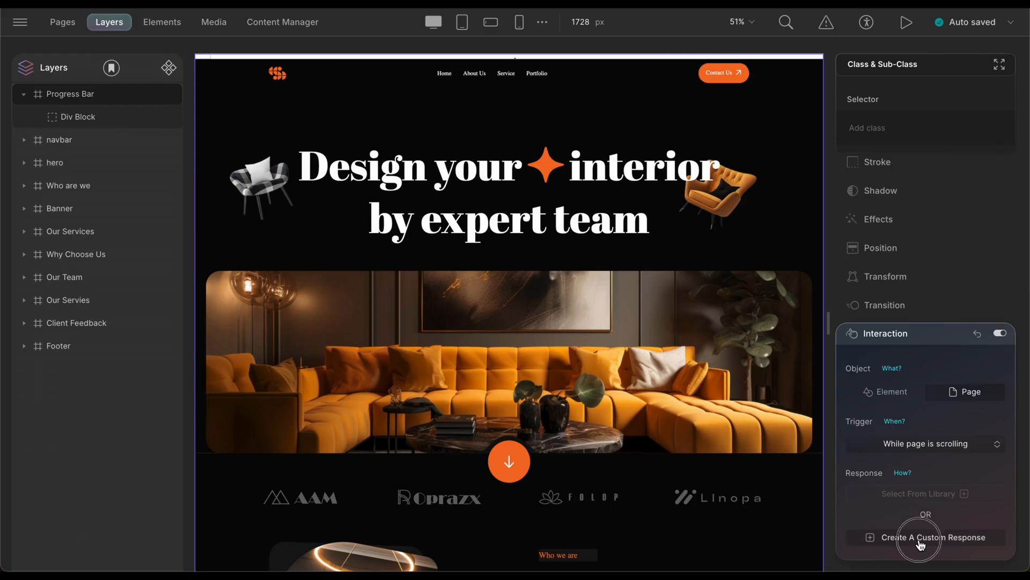
pyautogui.click(76, 119)
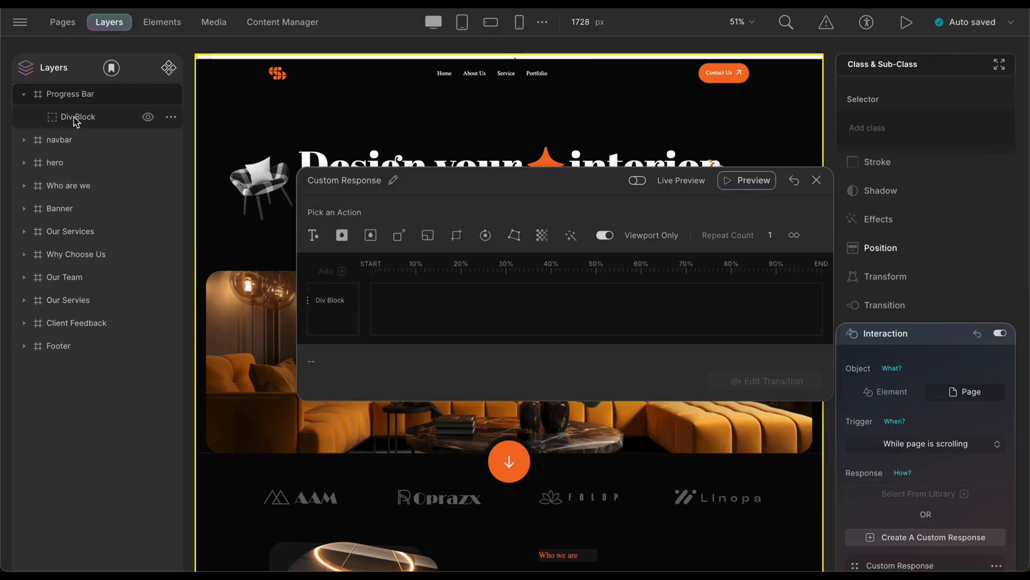
# Step: Add a Size action for the Div Block and stretch it across the whole timeline from START to END
pyautogui.click(398, 314)
pyautogui.click(429, 309)
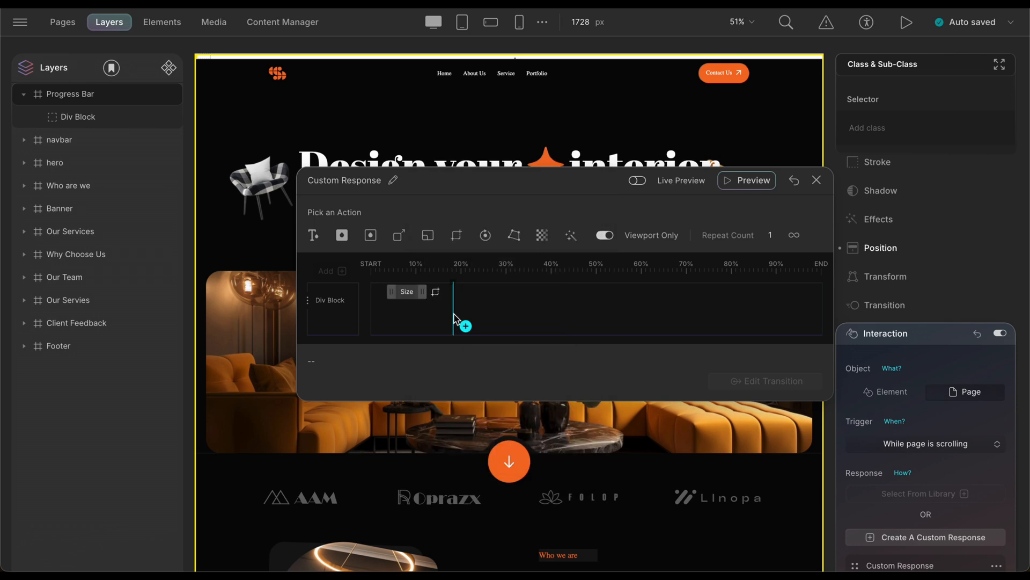
pyautogui.moveTo(406, 293); pyautogui.dragTo(829, 292)
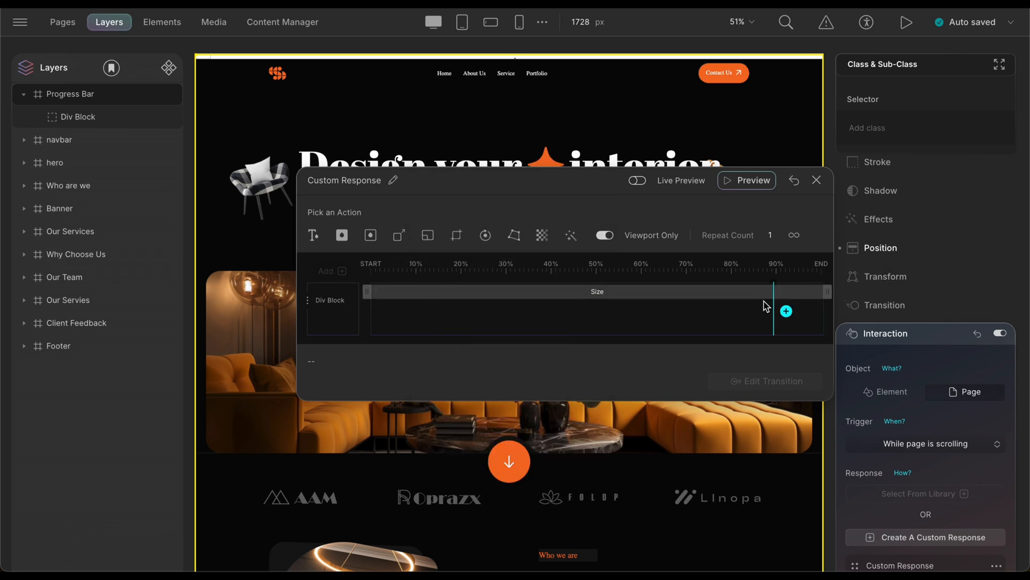
# Step: Set the Size action's width to 101%, turn off Viewport Only, and close the custom response editor
pyautogui.click(707, 292)
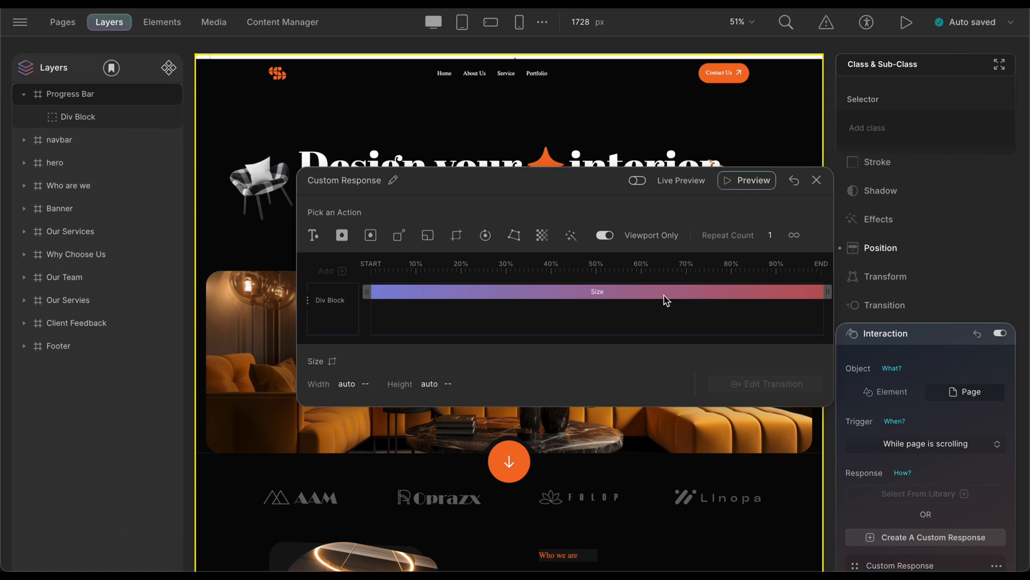
pyautogui.click(347, 383)
pyautogui.write('10')
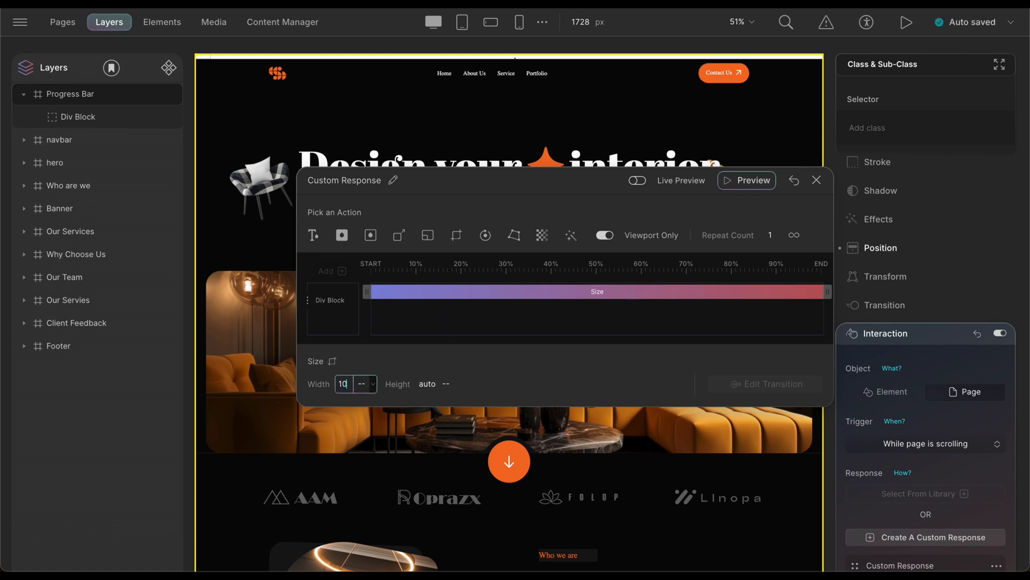
pyautogui.write('1%')
pyautogui.press('Return')
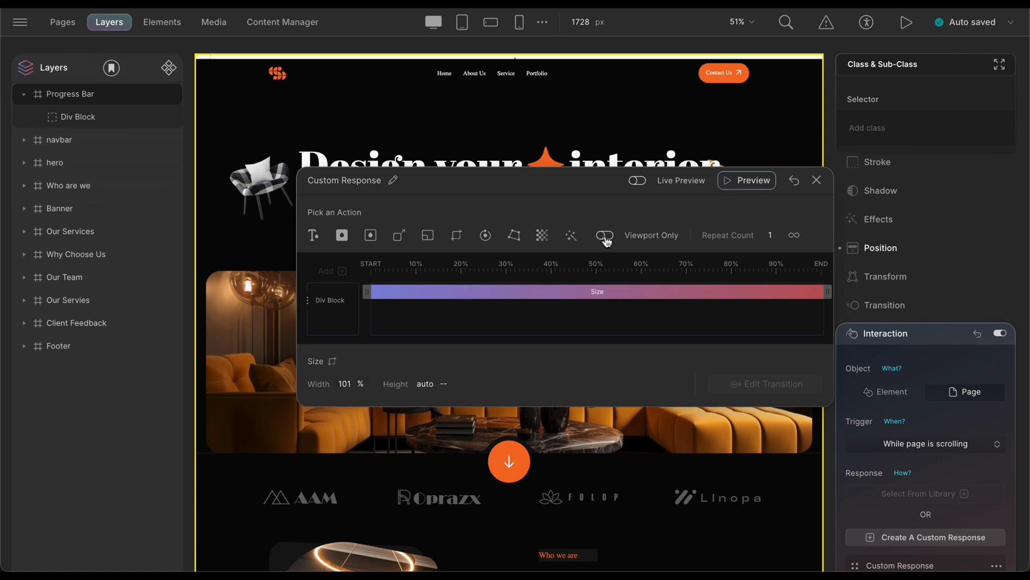
pyautogui.click(816, 180)
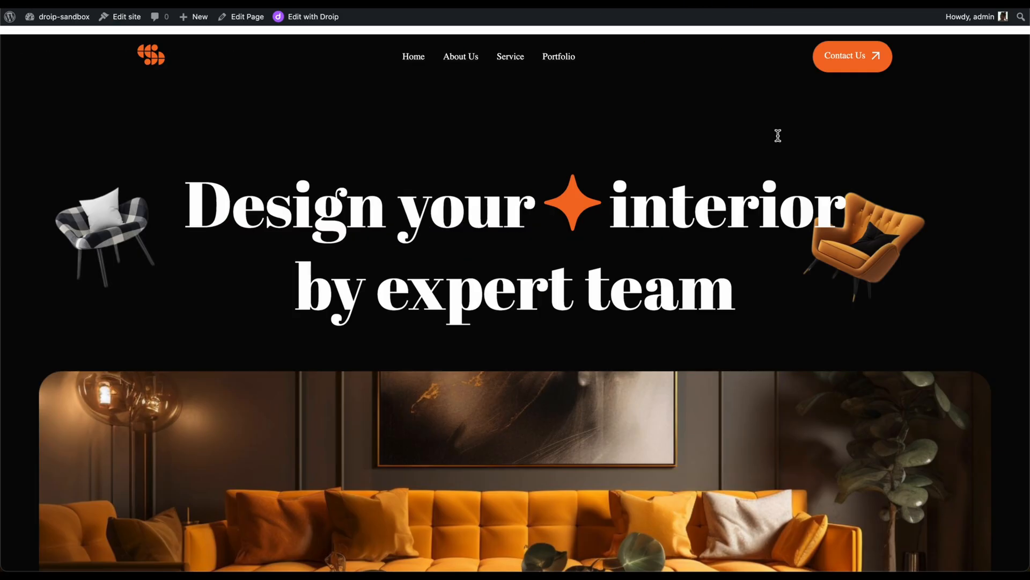
# Step: Scroll through the live page to its footer and back up to check the progress bar
pyautogui.scroll(-10, 777, 134)
pyautogui.scroll(-20, 780, 139)
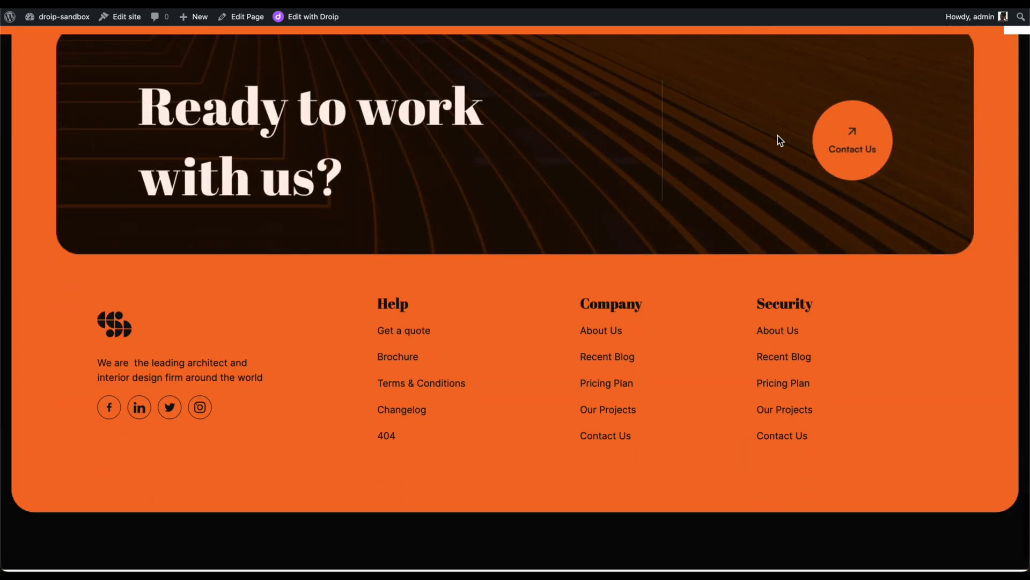
pyautogui.scroll(15, 780, 140)
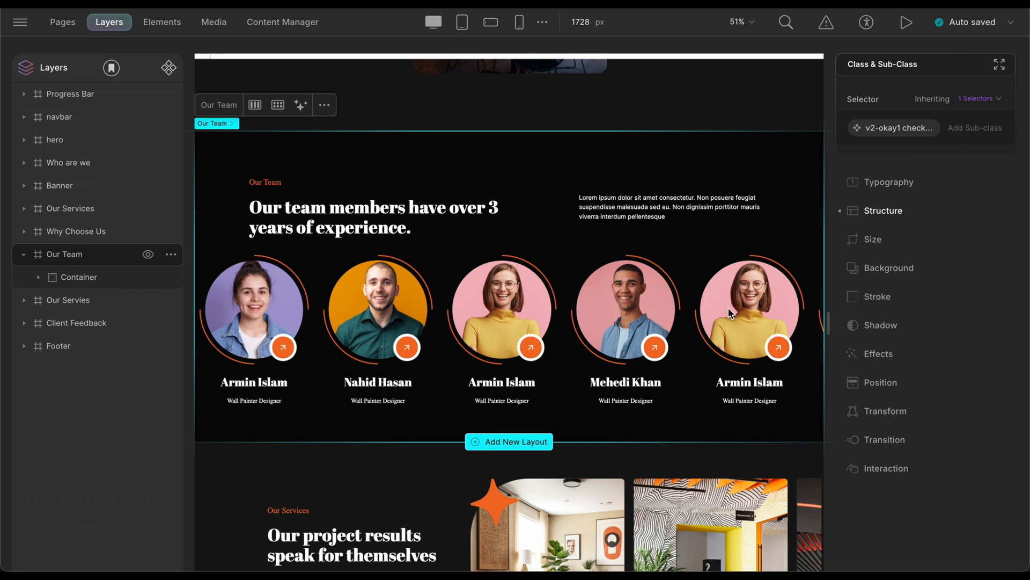
# Step: Set the Our Team section's height to 300vh
pyautogui.click(942, 241)
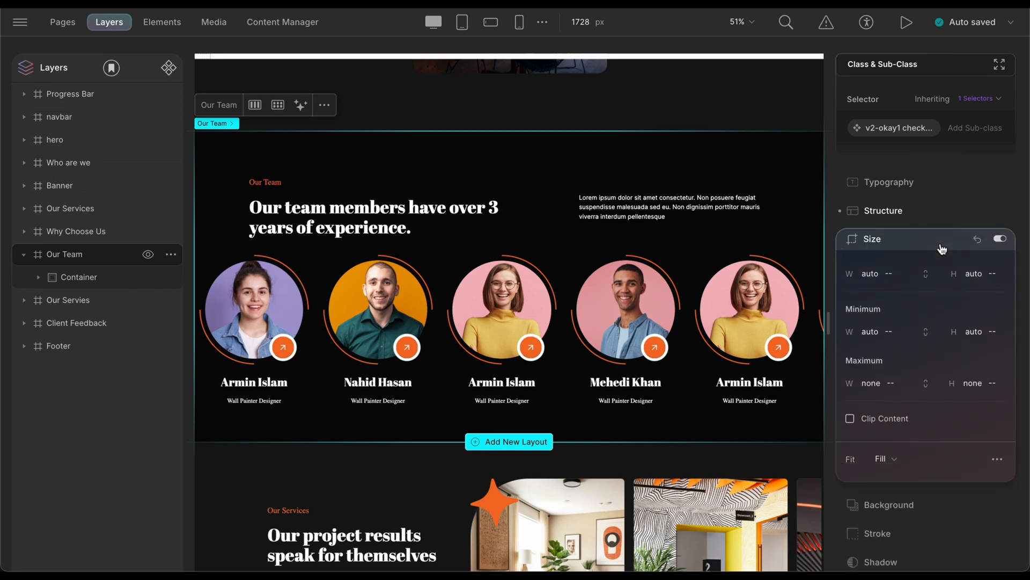
pyautogui.click(972, 273)
pyautogui.write('300vh')
pyautogui.press('Return')
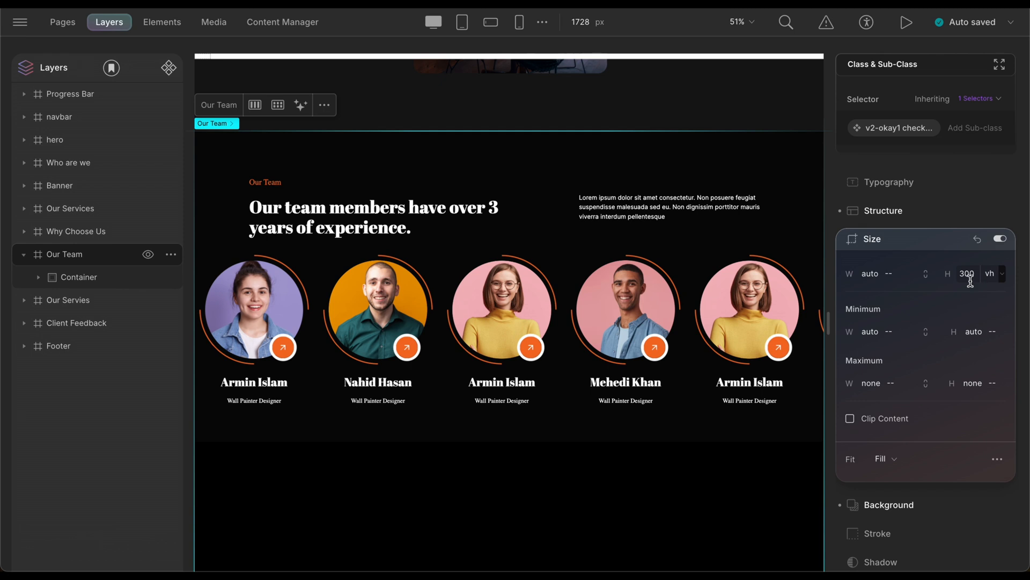
# Step: Set the height of the Container inside Our Team to 100vh
pyautogui.click(113, 286)
pyautogui.click(973, 320)
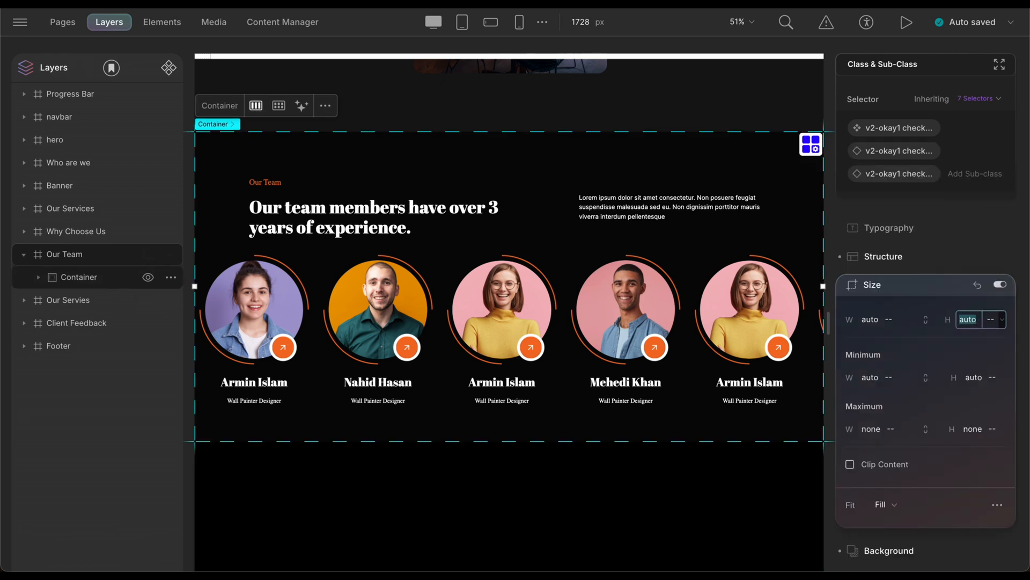
pyautogui.write('100 ')
pyautogui.write('vh')
pyautogui.press('Return')
pyautogui.click(955, 289)
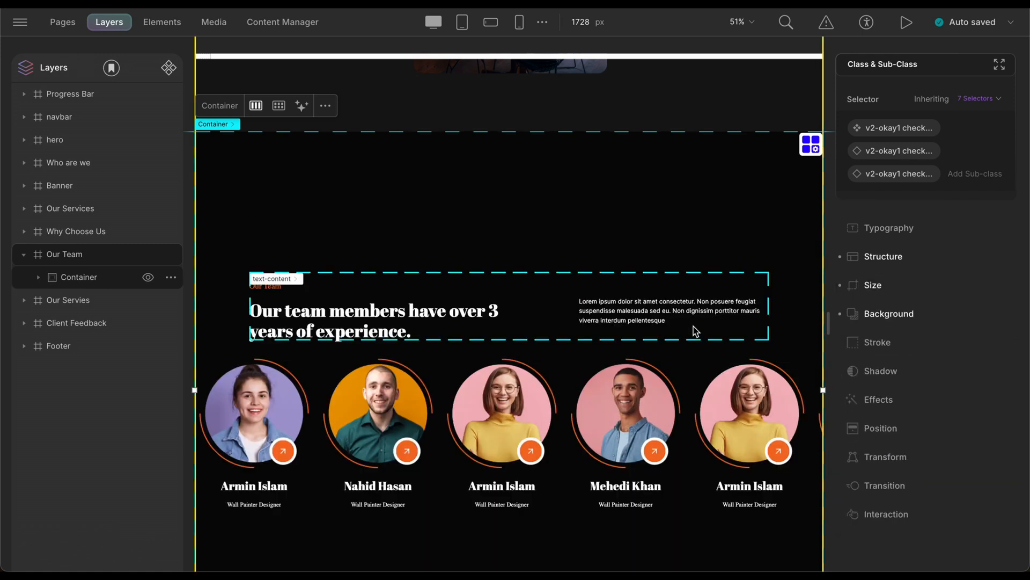
# Step: Make the Our Team Container's position Sticky, anchored at its top-left corner with top and left offsets of 0%
pyautogui.scroll(-1, 693, 326)
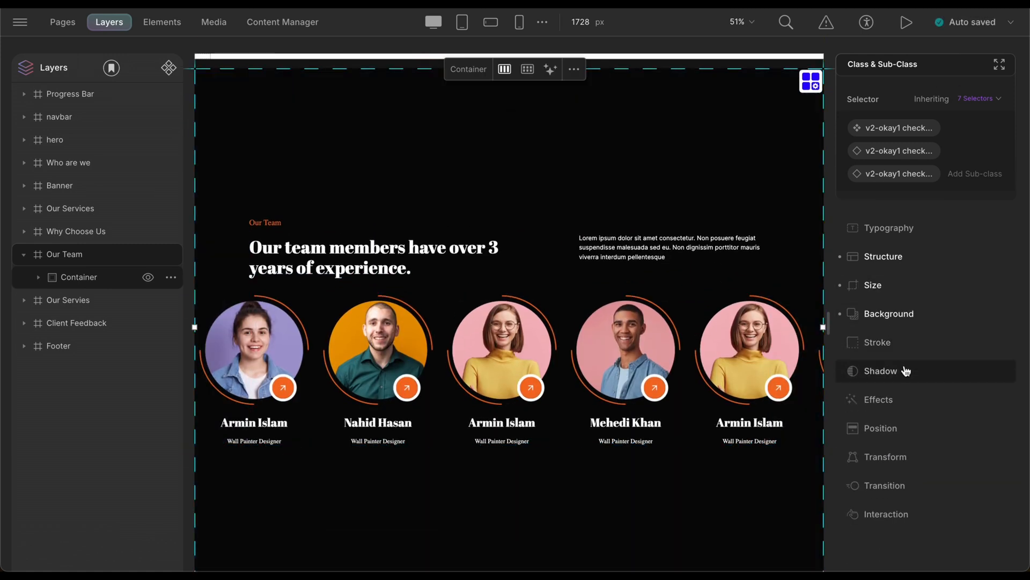
pyautogui.click(913, 434)
pyautogui.scroll(-3, 915, 439)
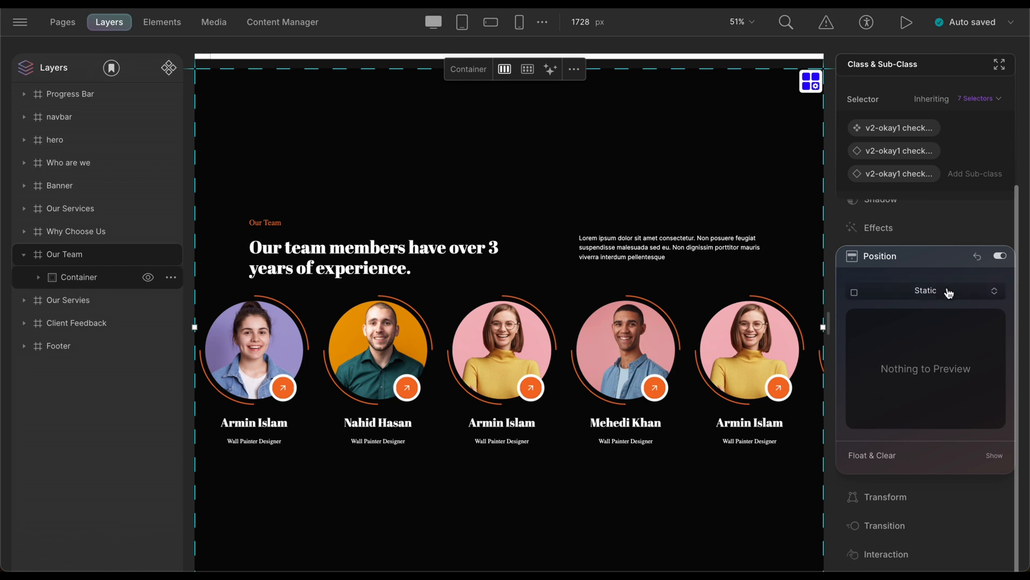
pyautogui.click(949, 292)
pyautogui.click(942, 388)
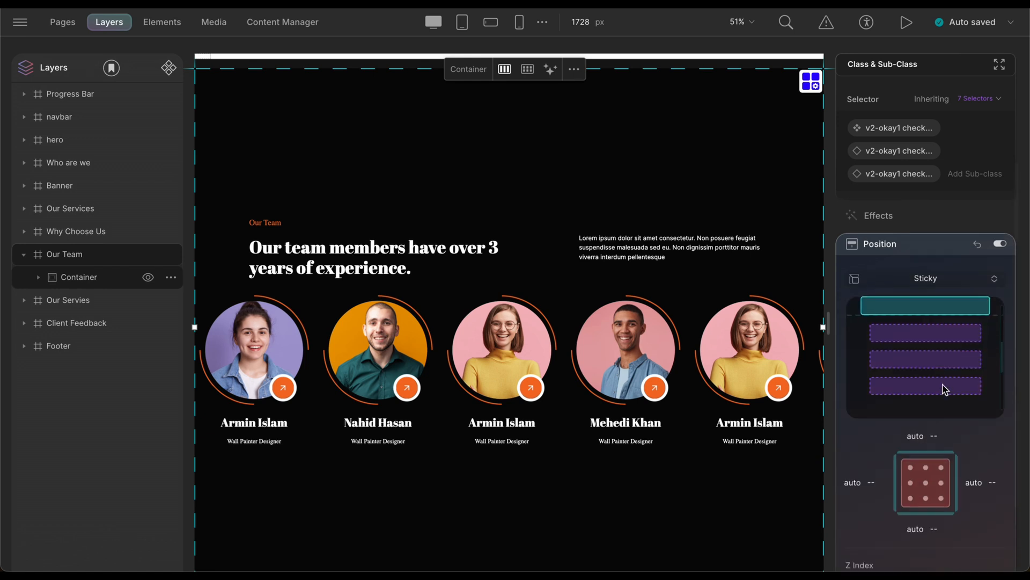
pyautogui.scroll(-2, 931, 379)
pyautogui.click(911, 349)
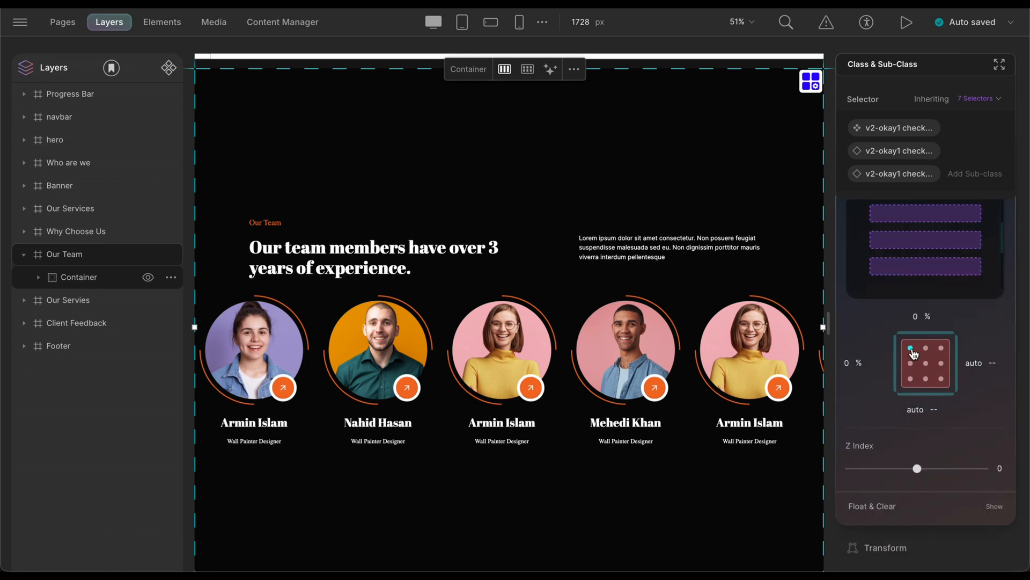
pyautogui.scroll(4, 914, 353)
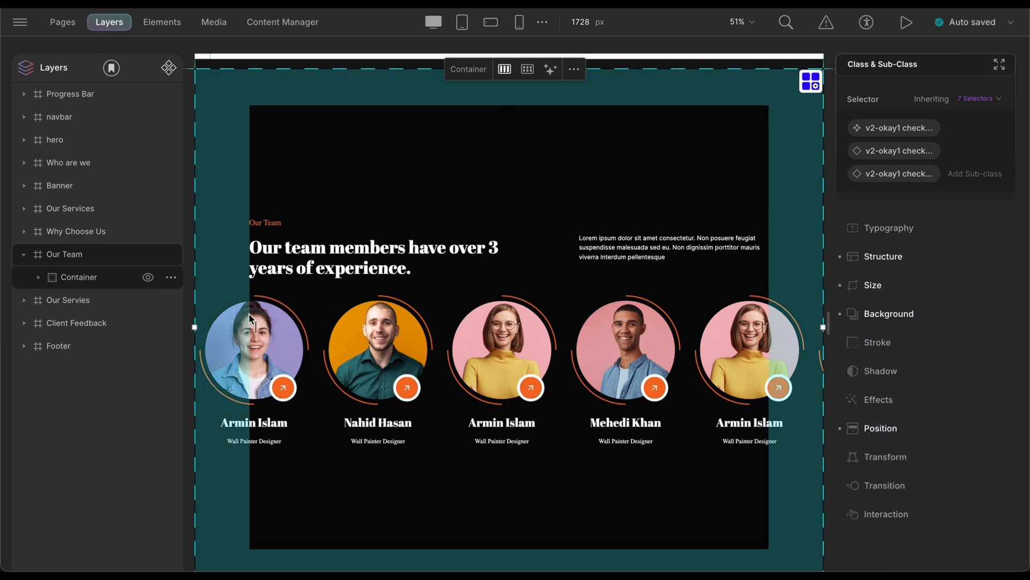
# Step: Give the team block inside the Our Team Container a left margin of 2500 px
pyautogui.click(38, 277)
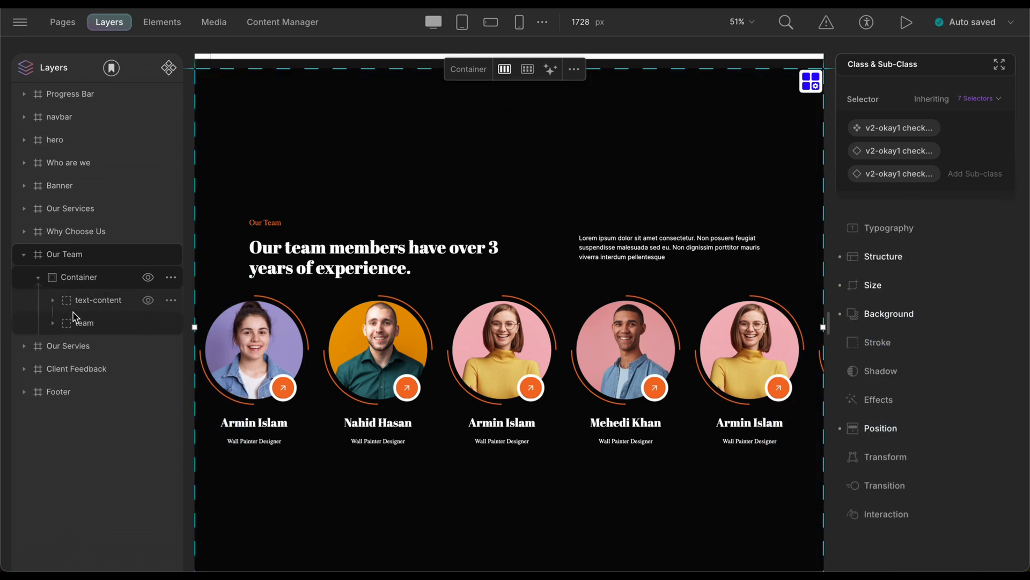
pyautogui.click(80, 323)
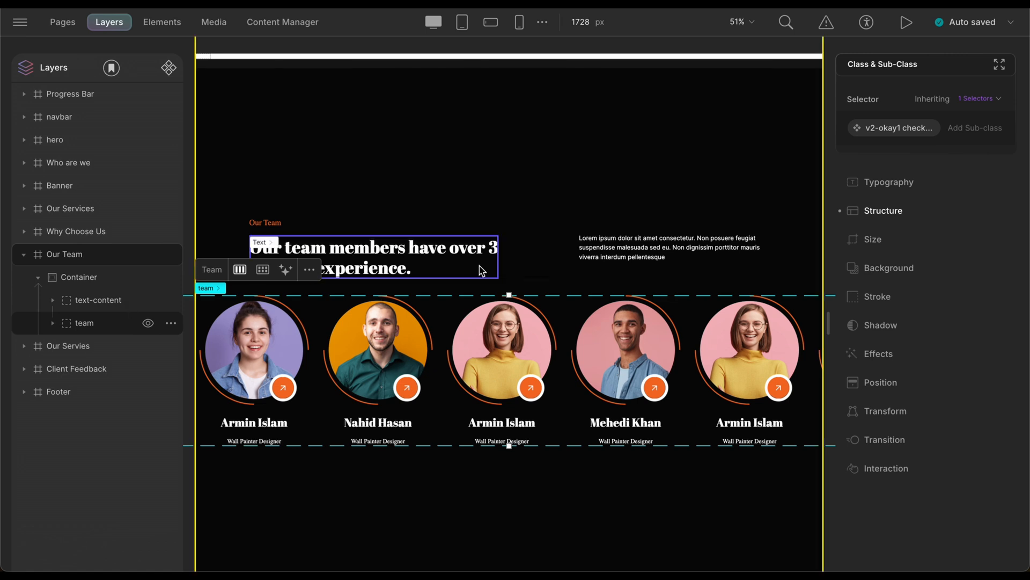
pyautogui.click(879, 213)
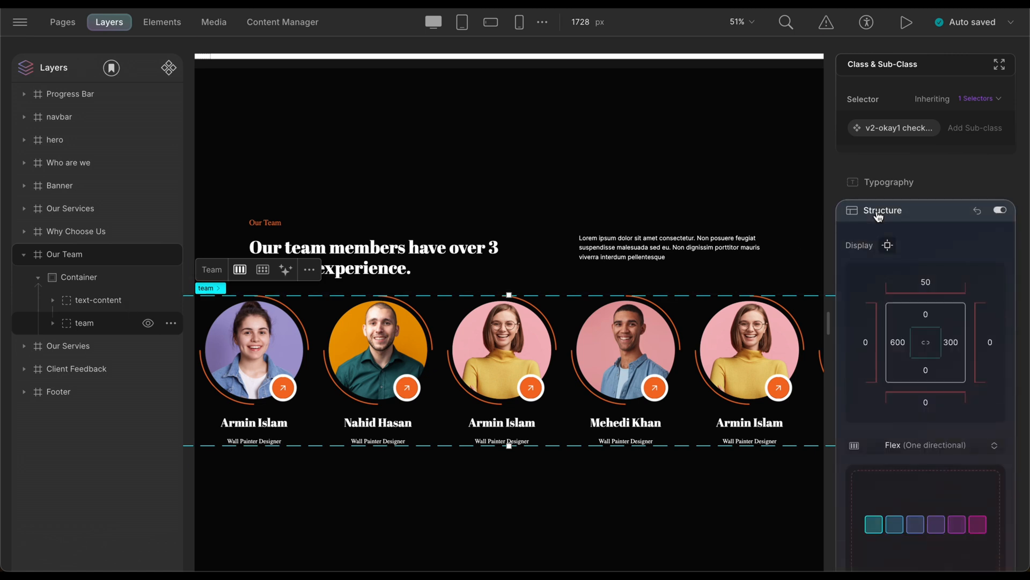
pyautogui.click(868, 344)
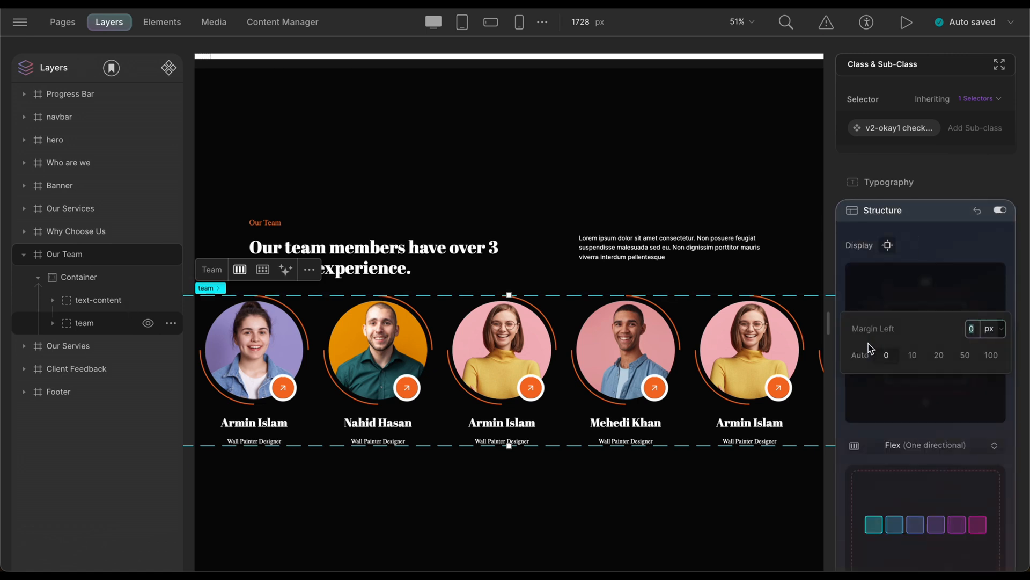
pyautogui.write('2500')
pyautogui.press('Return')
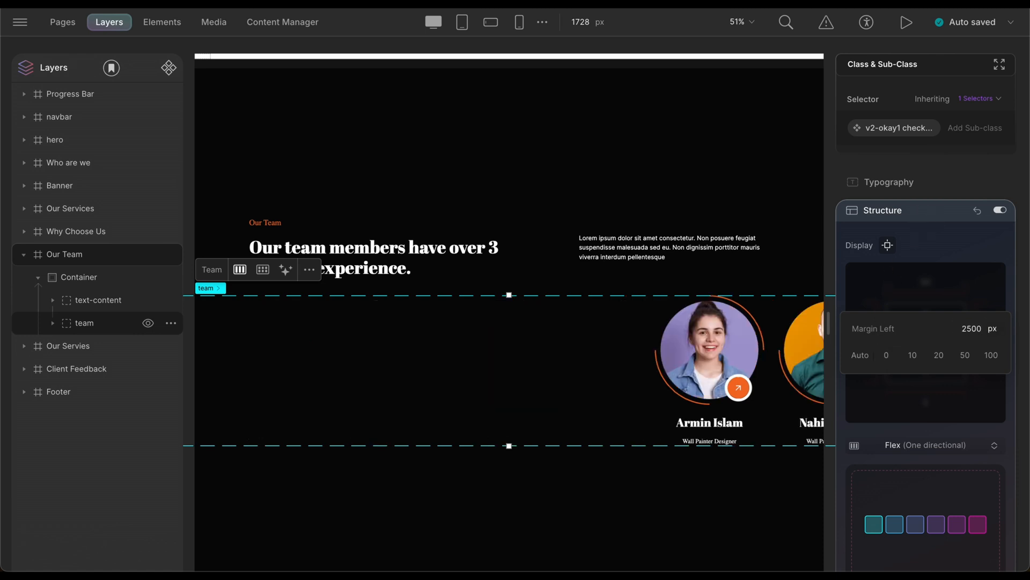
pyautogui.click(925, 215)
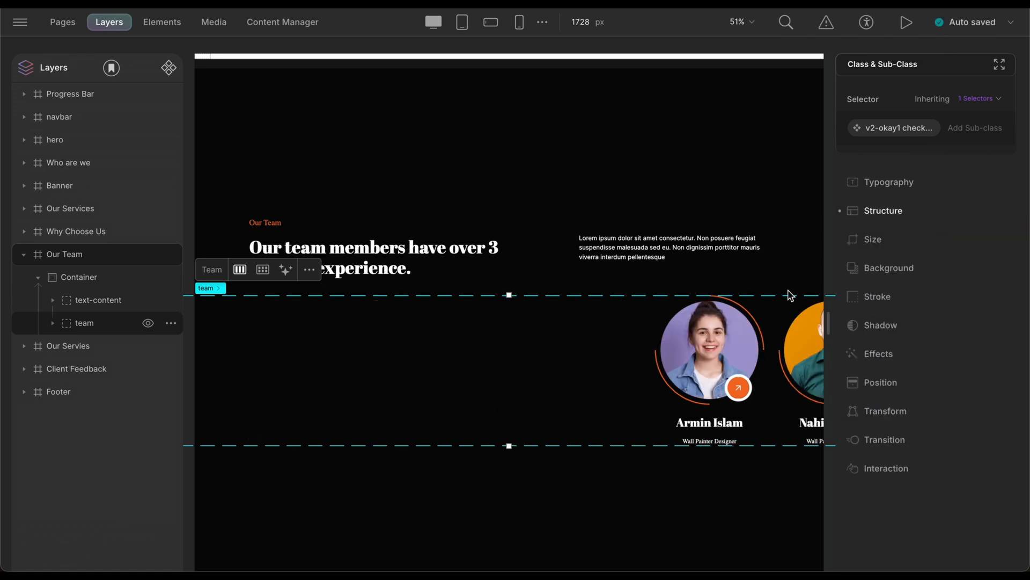
# Step: Create an element interaction on the Our Team section triggered "While element is scrolling", with a custom response targeting the team block
pyautogui.scroll(-1, 761, 350)
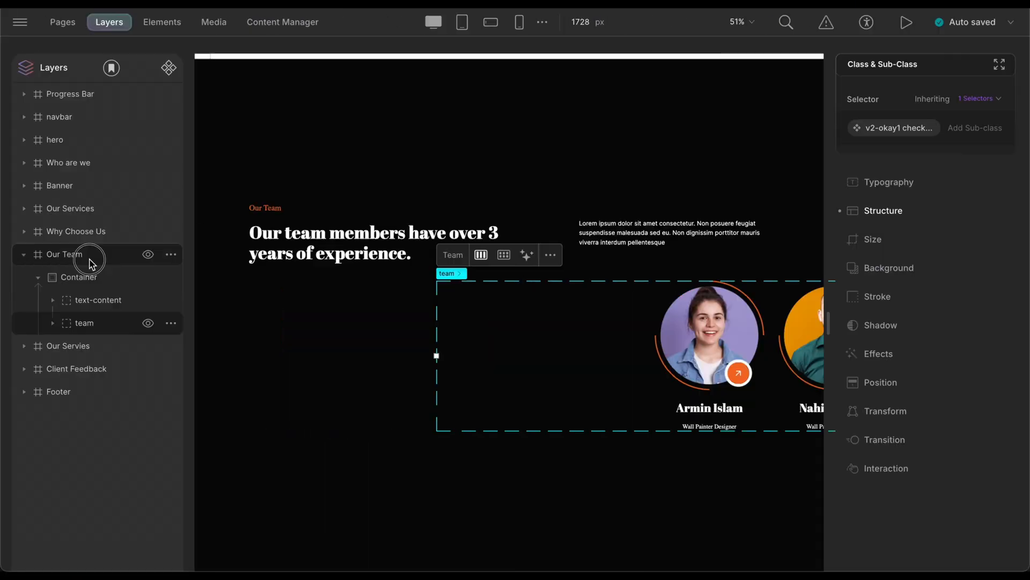
pyautogui.click(88, 255)
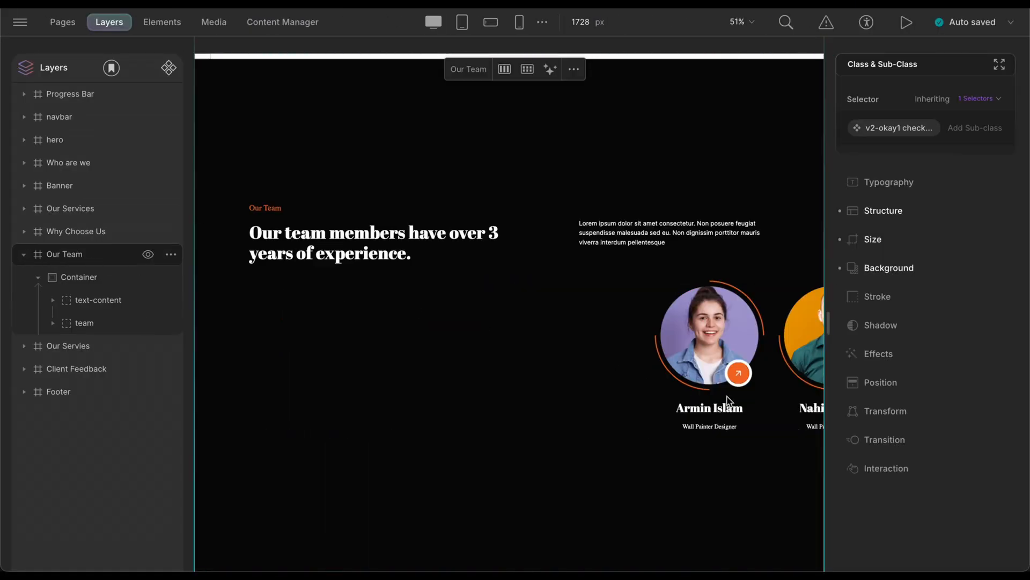
pyautogui.click(887, 467)
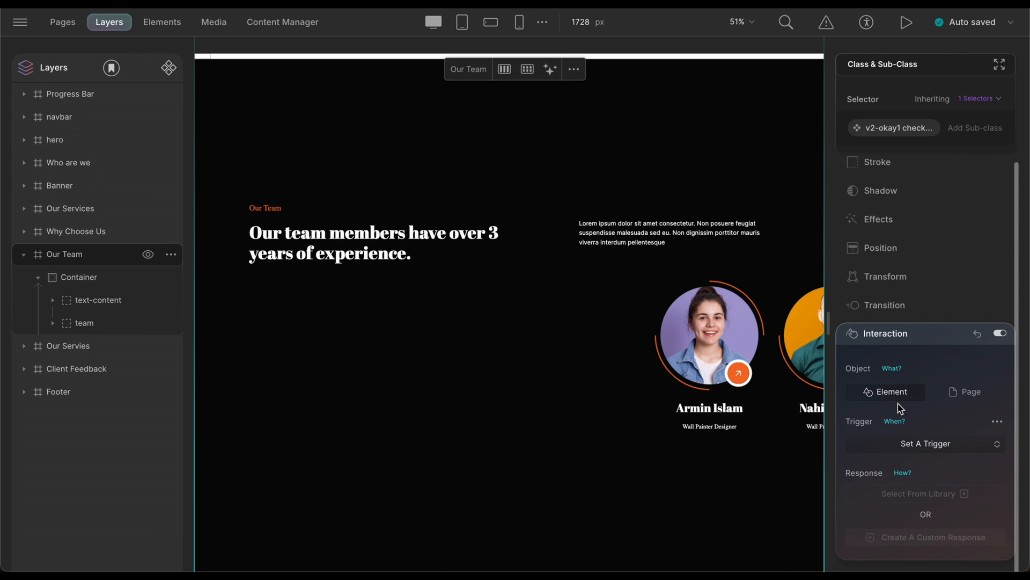
pyautogui.click(935, 449)
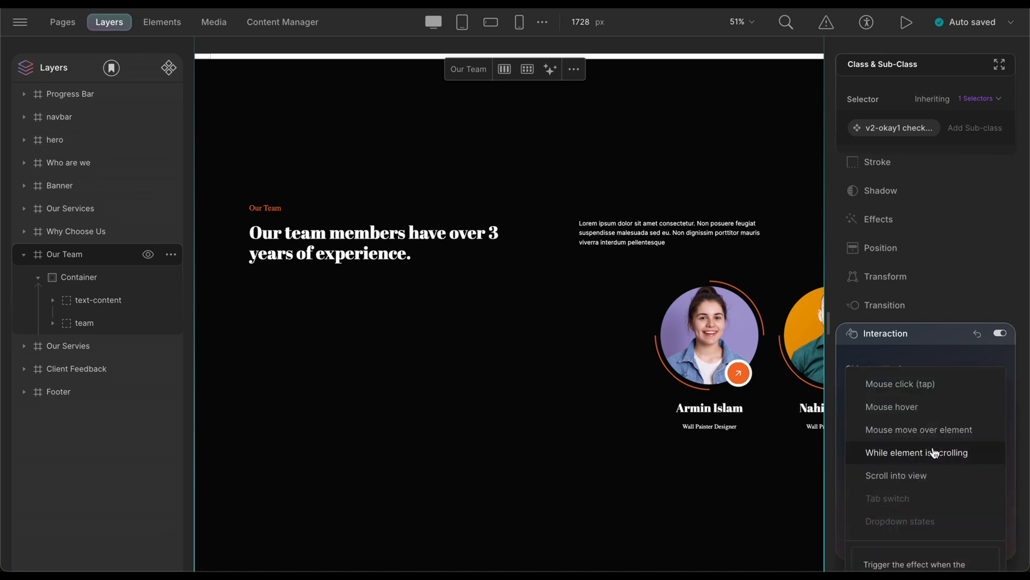
pyautogui.click(939, 455)
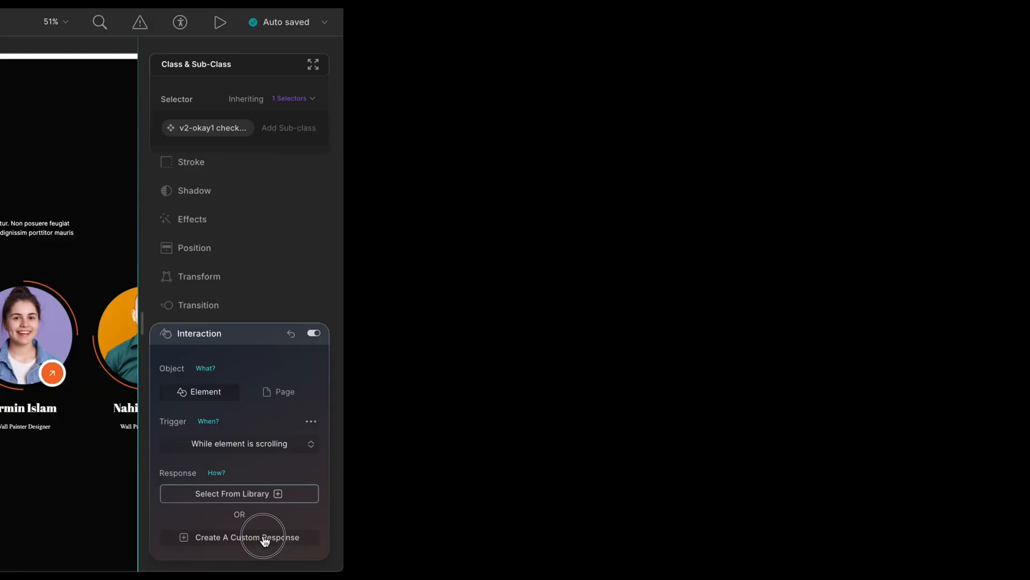
pyautogui.click(934, 537)
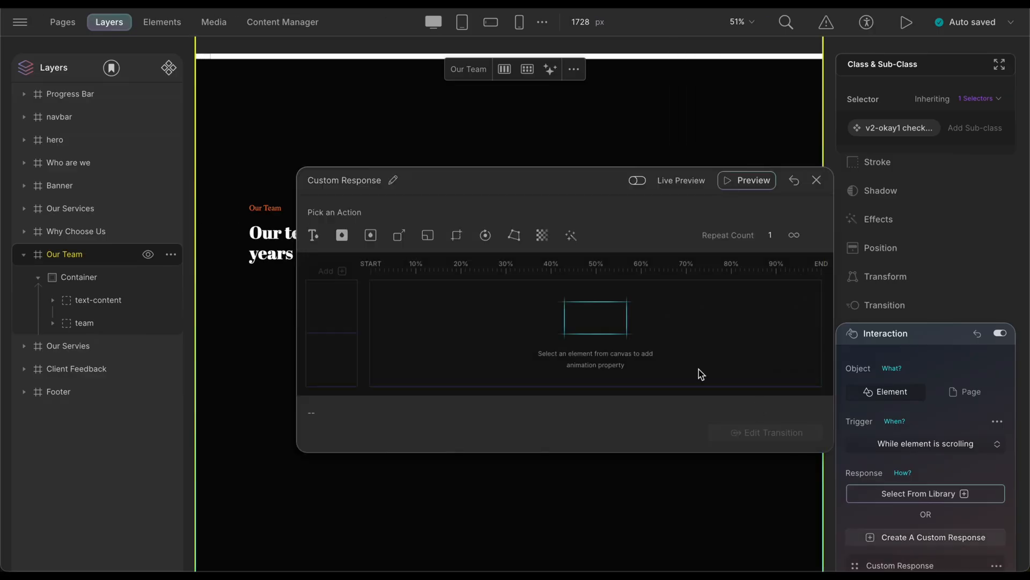
pyautogui.click(109, 325)
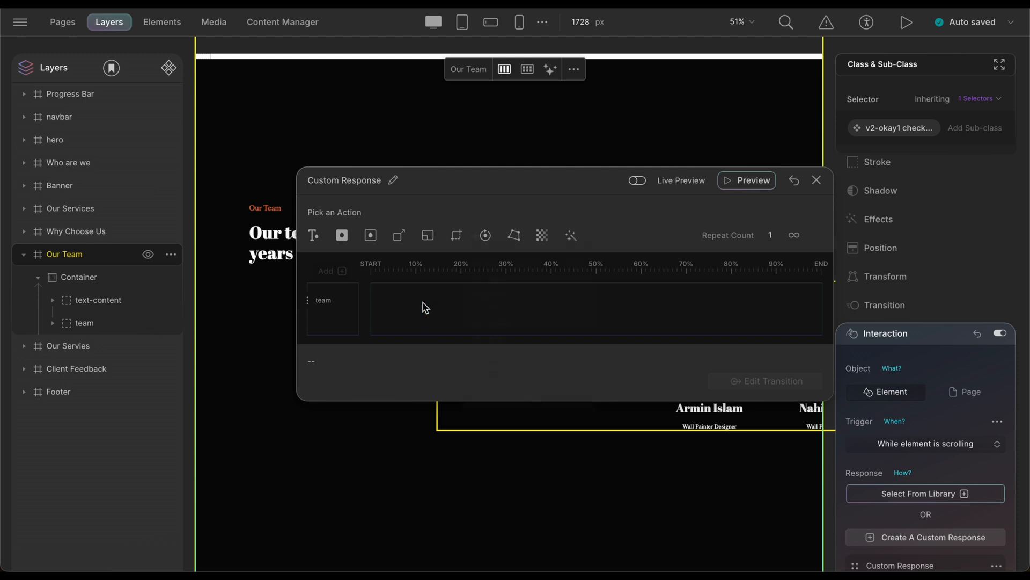
# Step: Add a Move action for the team block spanning about 30% to 80% of the timeline, with an X offset of 2000 leftward
pyautogui.click(423, 302)
pyautogui.click(433, 264)
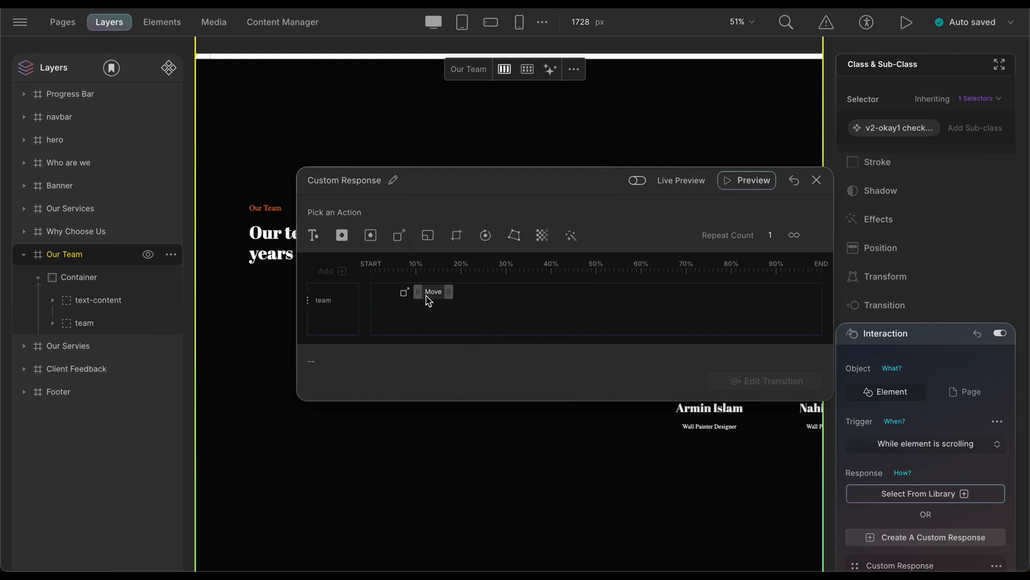
pyautogui.moveTo(430, 300); pyautogui.dragTo(737, 282)
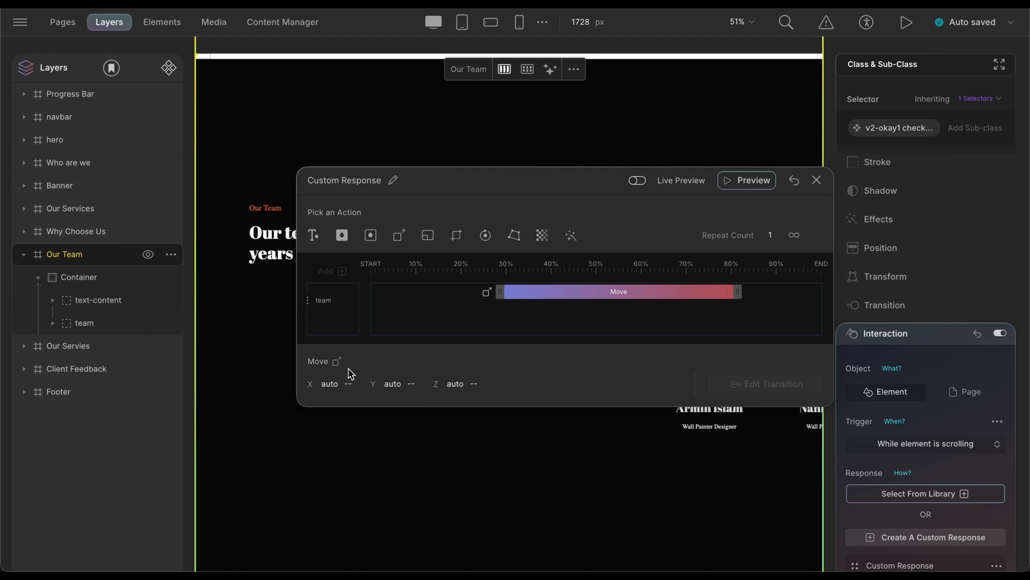
pyautogui.click(333, 382)
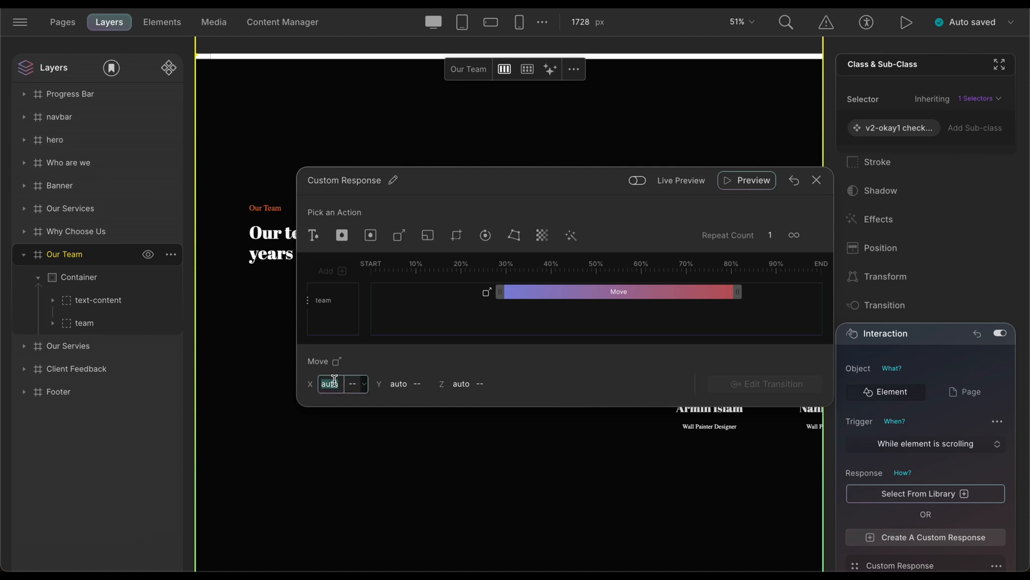
pyautogui.write('2000')
pyautogui.press('Return')
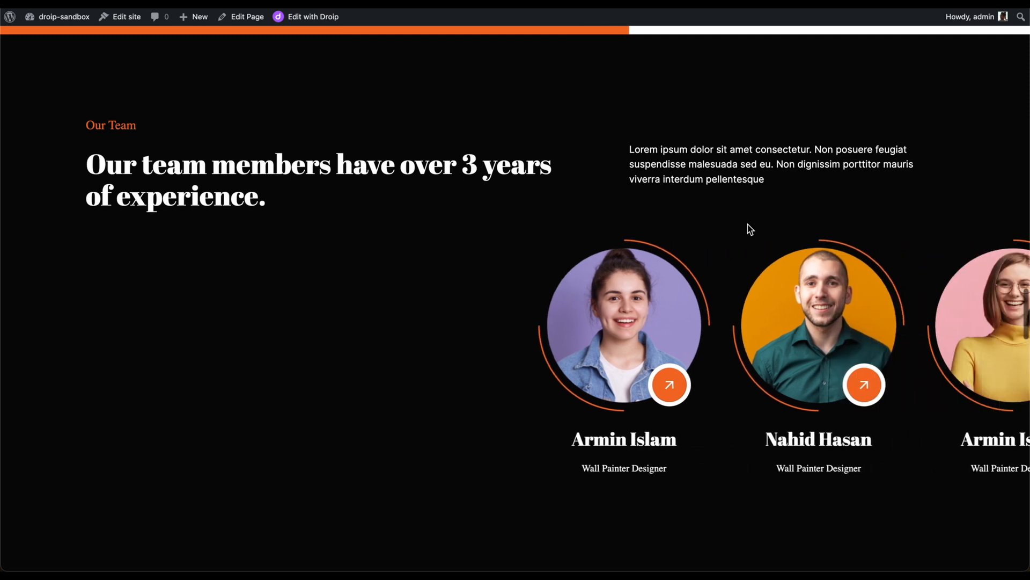
# Step: Scroll through the Our Team section on the live page to check the horizontal movement of the team cards
pyautogui.scroll(-15, 750, 230)
pyautogui.scroll(2, 751, 229)
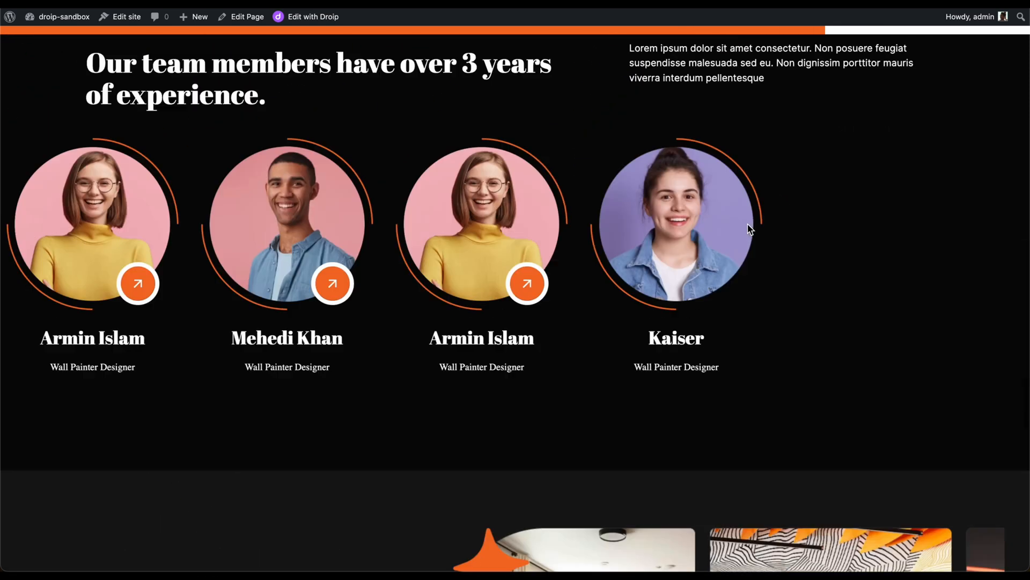
# Step: Go back up through the Our Team section on the live page to check the reverse movement of the team cards
pyautogui.scroll(10, 750, 230)
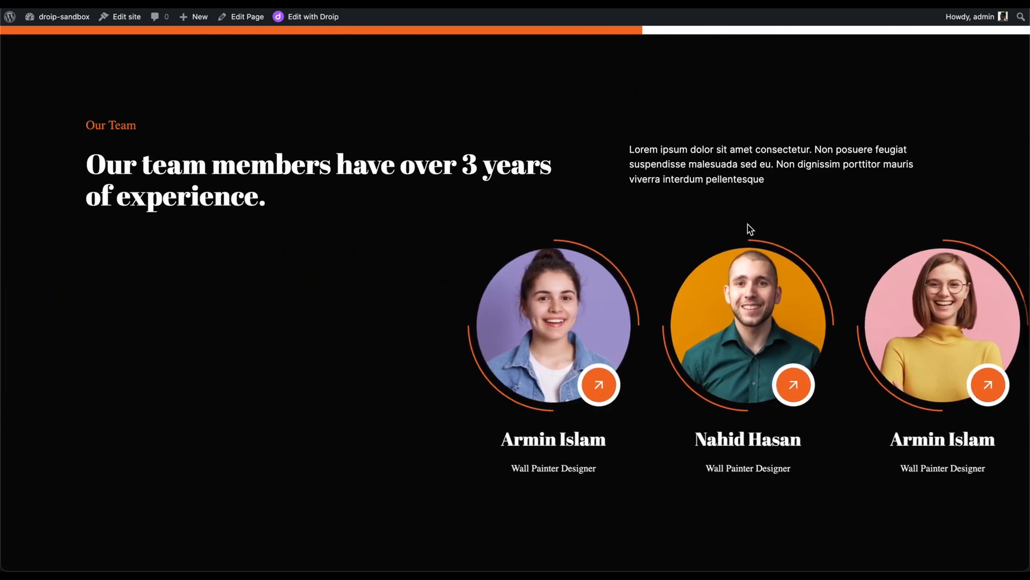
pyautogui.scroll(3, 750, 230)
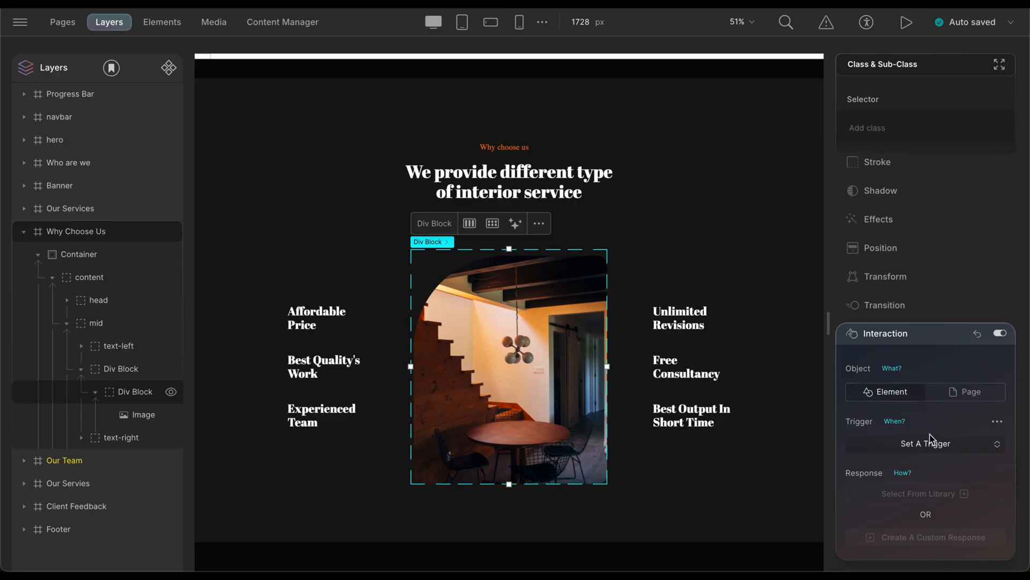
# Step: Set the "Mouse move over element" trigger on the image's Div Block in Why Choose Us and create an X-Axis custom response
pyautogui.click(933, 444)
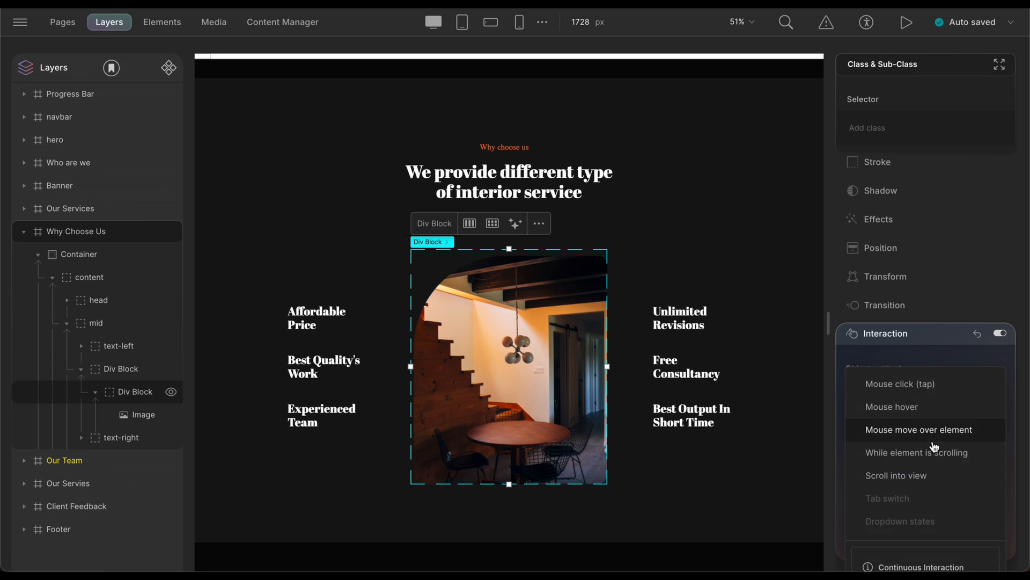
pyautogui.click(942, 440)
pyautogui.scroll(-1, 941, 483)
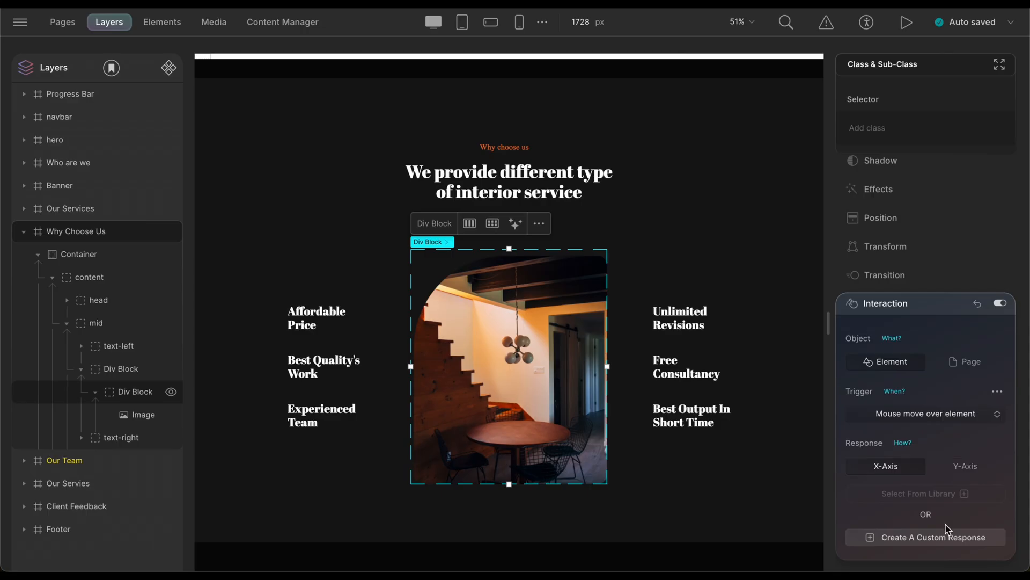
pyautogui.click(944, 536)
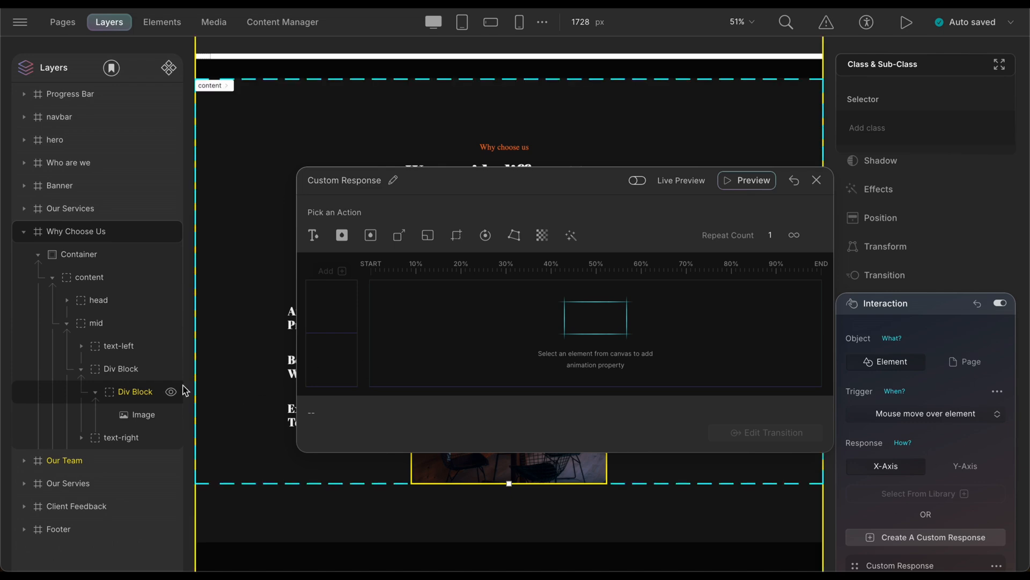
# Step: Add a Rotate action for the image's Div Block with X at 10 deg, spanning the whole X-Axis response timeline
pyautogui.click(343, 370)
pyautogui.click(416, 331)
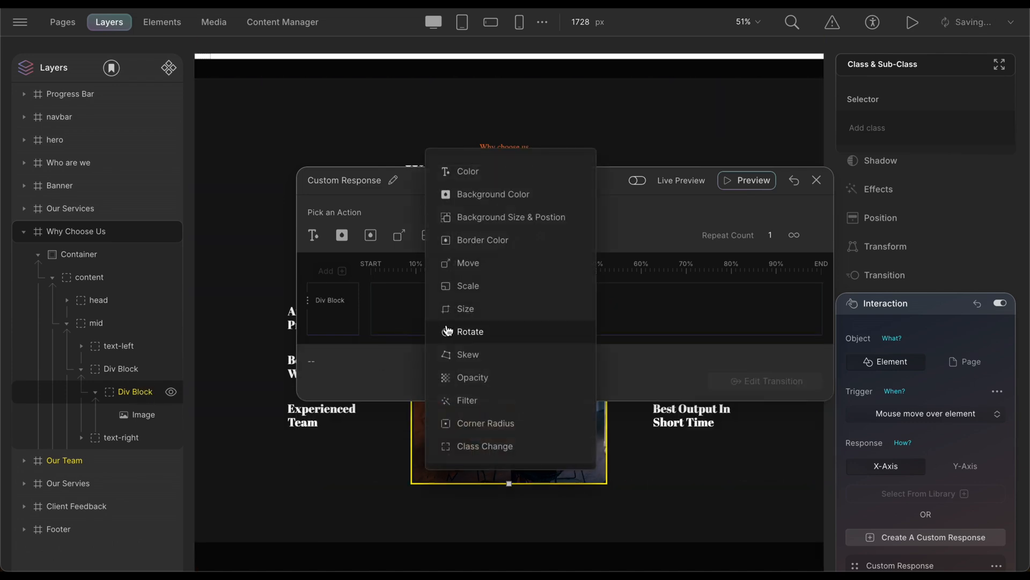
pyautogui.click(460, 328)
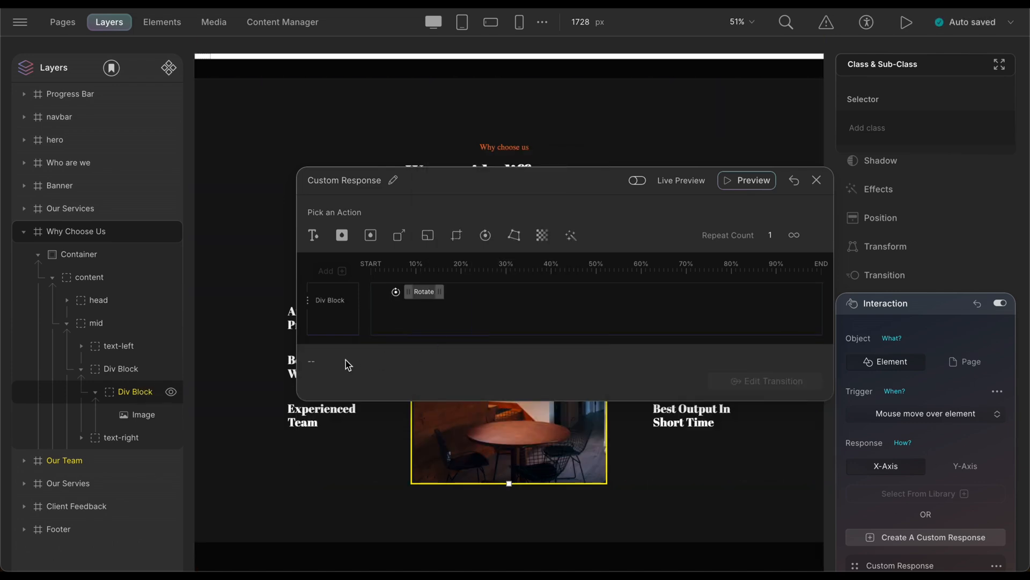
pyautogui.click(424, 291)
pyautogui.doubleClick(330, 383)
pyautogui.write('10de')
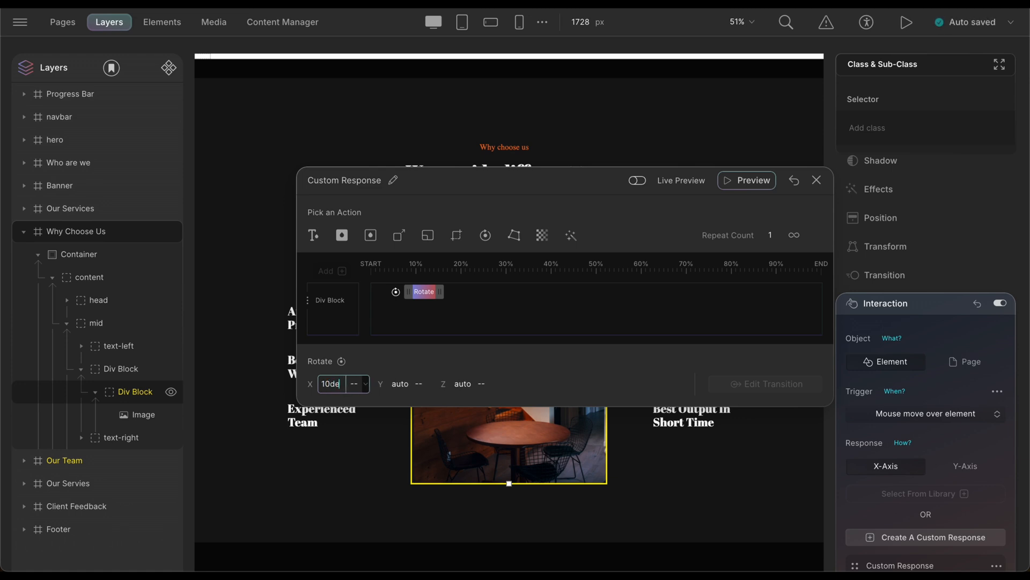
pyautogui.press('Return')
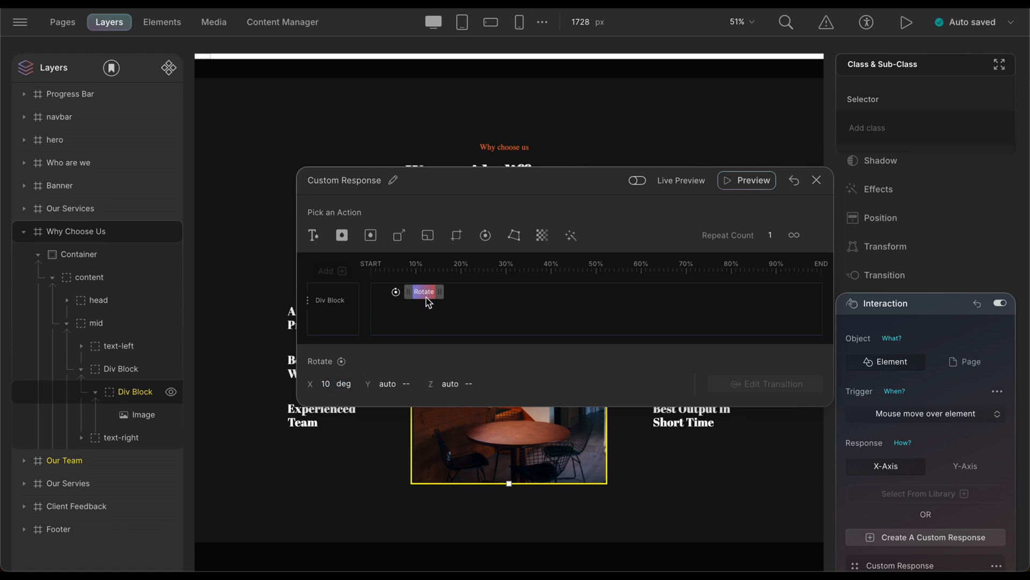
pyautogui.moveTo(439, 291); pyautogui.dragTo(934, 325)
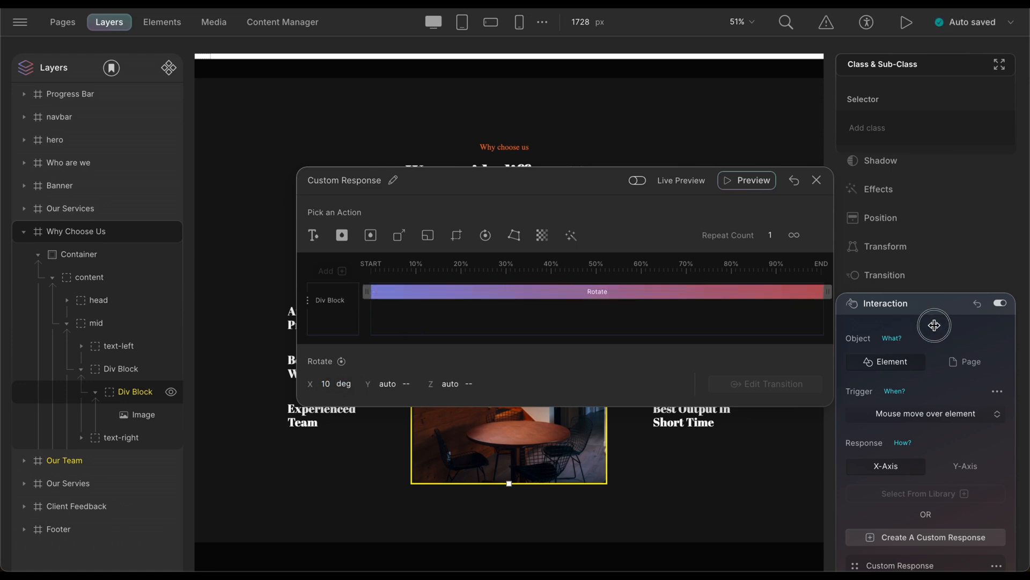
# Step: Create a custom response for the Y-Axis of the mouse-move interaction, targeting the image's Div Block
pyautogui.click(966, 466)
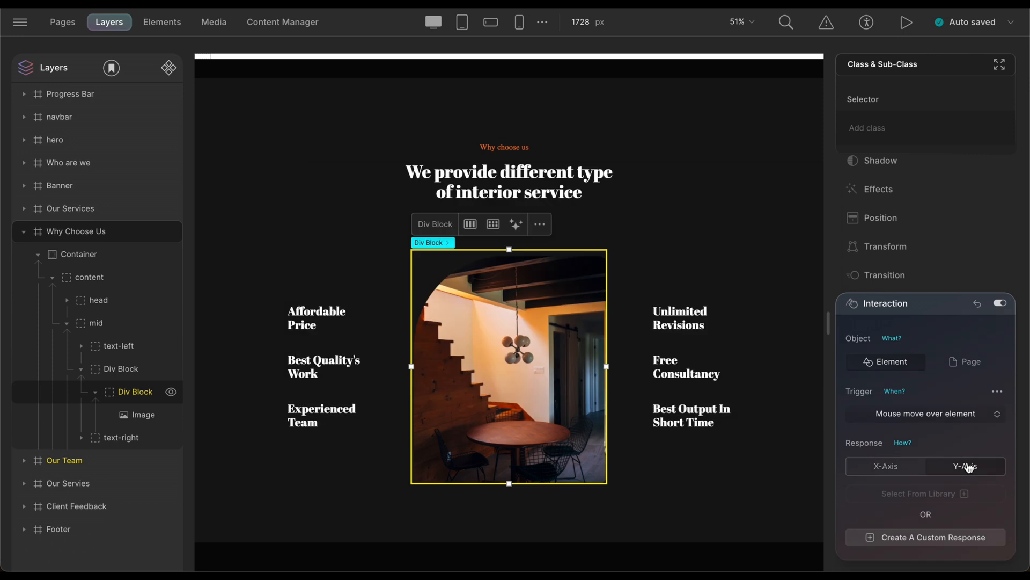
pyautogui.click(934, 542)
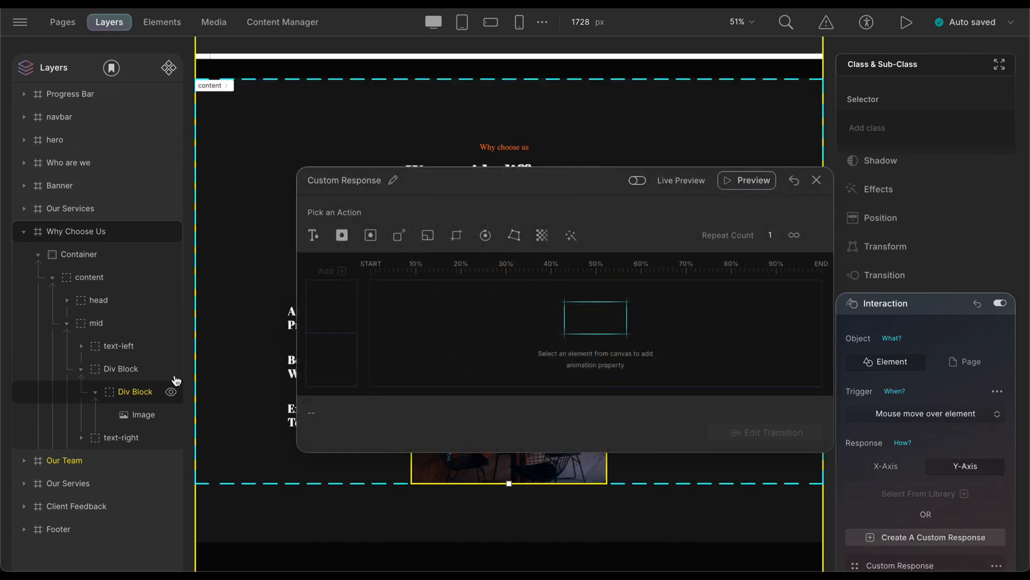
pyautogui.click(131, 391)
# Step: Add a Rotate action spanning the whole Y-Axis response timeline, with Y at 10 deg, and close the response editor
pyautogui.click(430, 315)
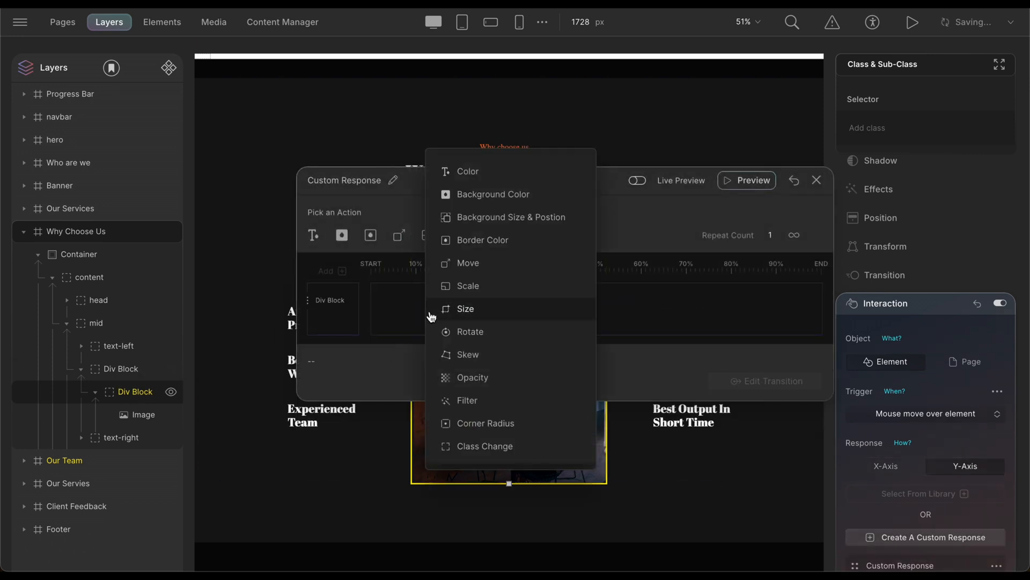
pyautogui.click(470, 331)
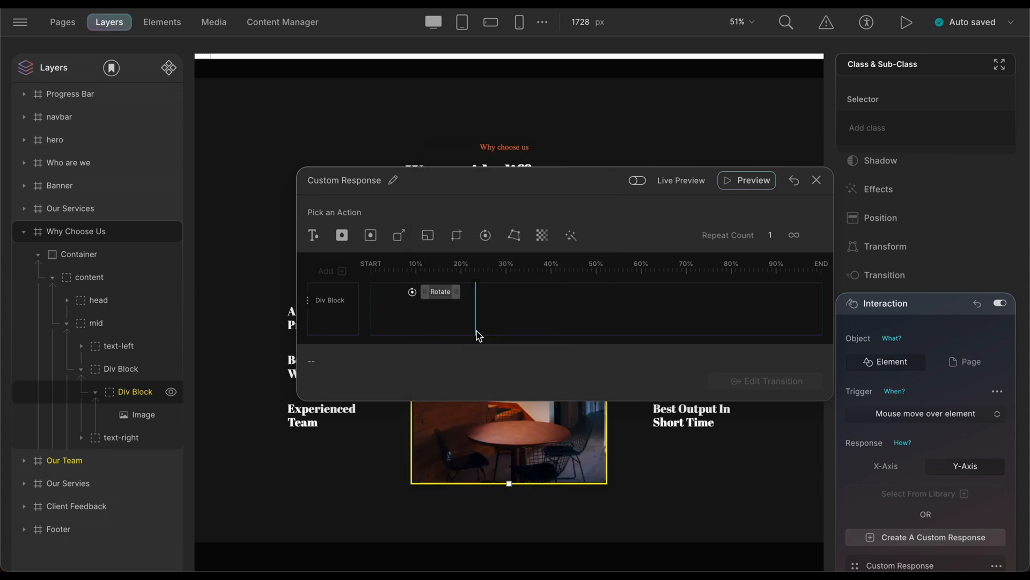
pyautogui.moveTo(441, 295); pyautogui.dragTo(828, 291)
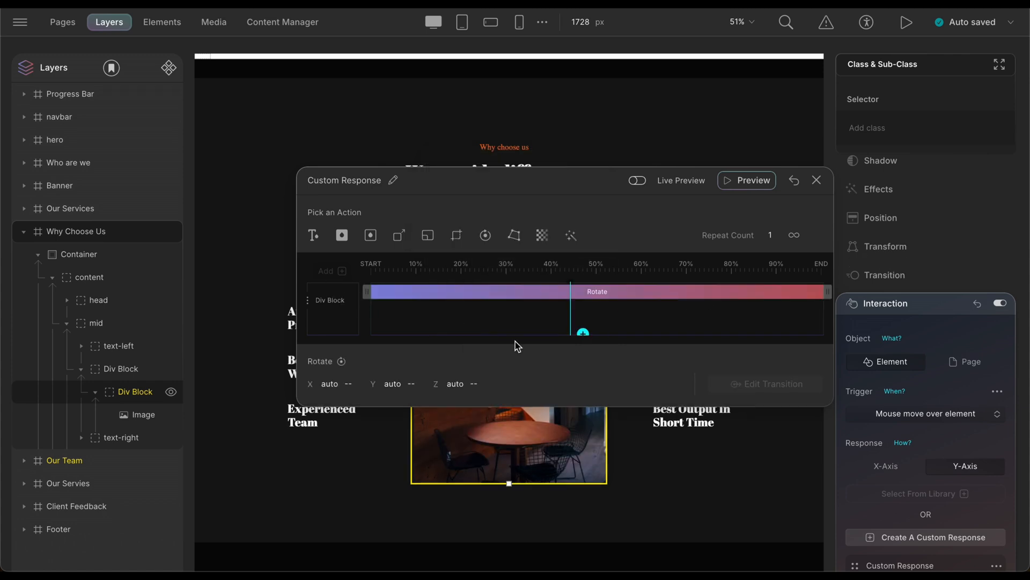
pyautogui.click(383, 384)
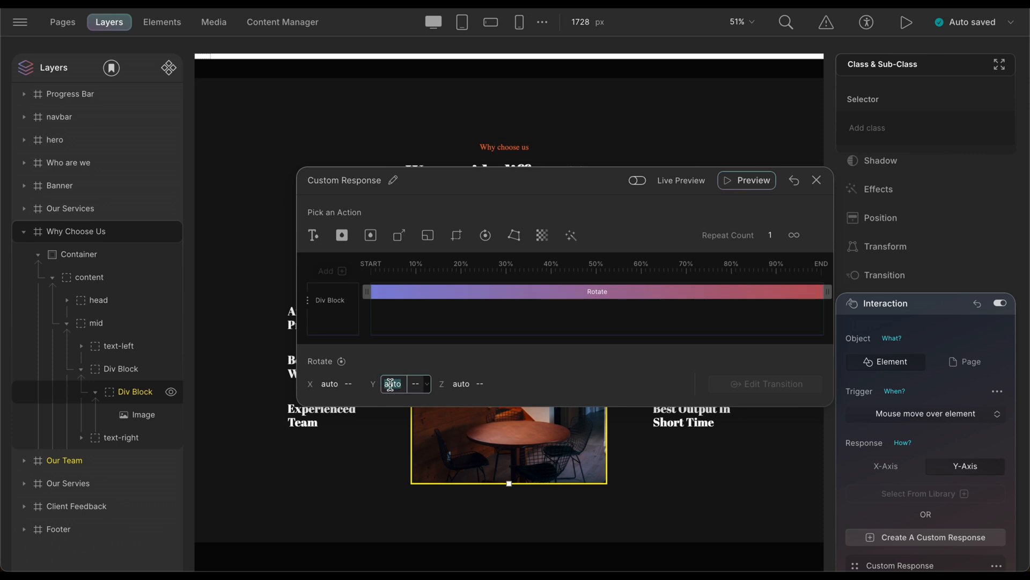
pyautogui.write('0deg')
pyautogui.press('Return')
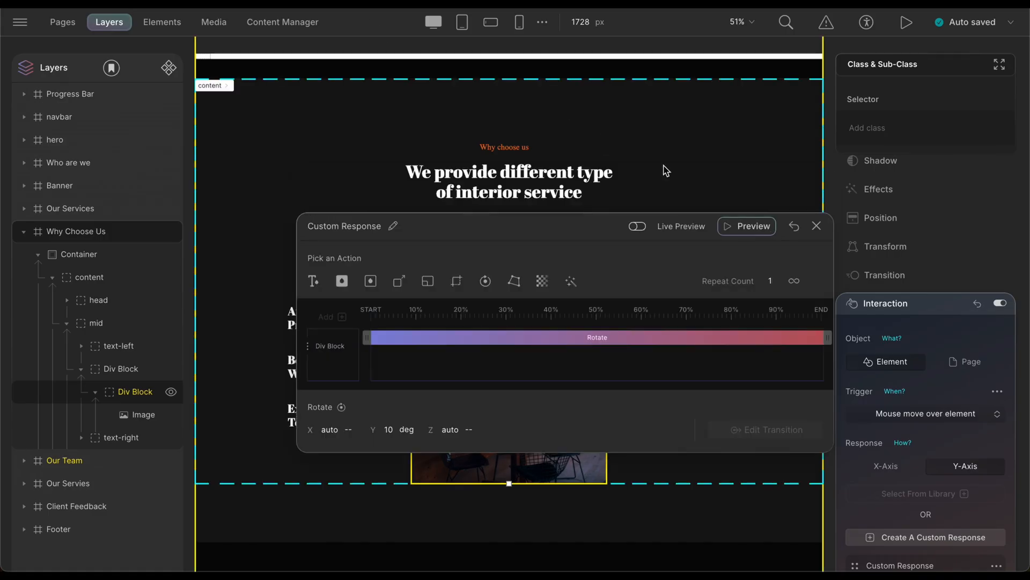
pyautogui.click(815, 227)
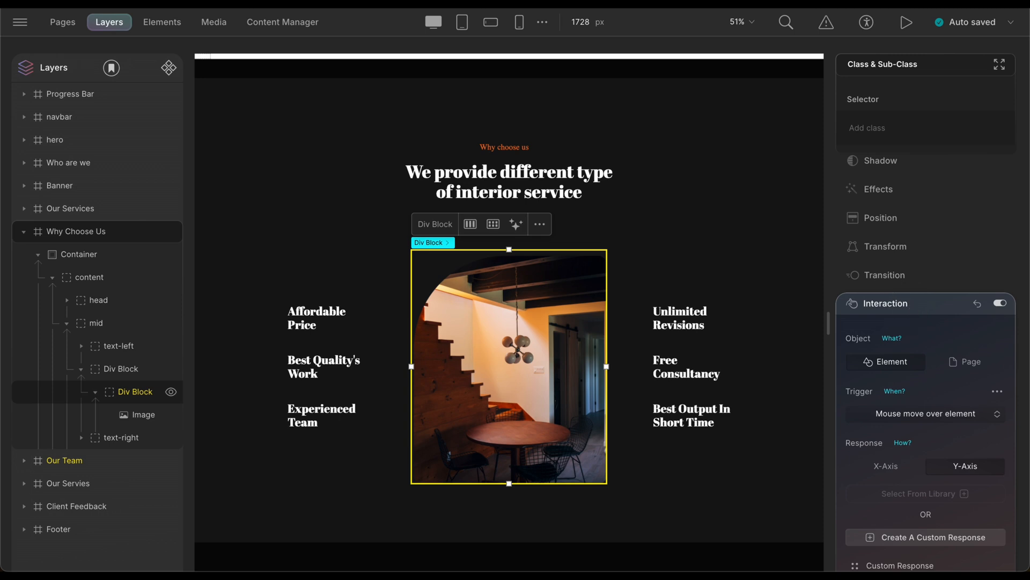
# Step: Enable 3D transformation on the parent Div Block around the image block and set its Self distance to 1000 px
pyautogui.click(912, 312)
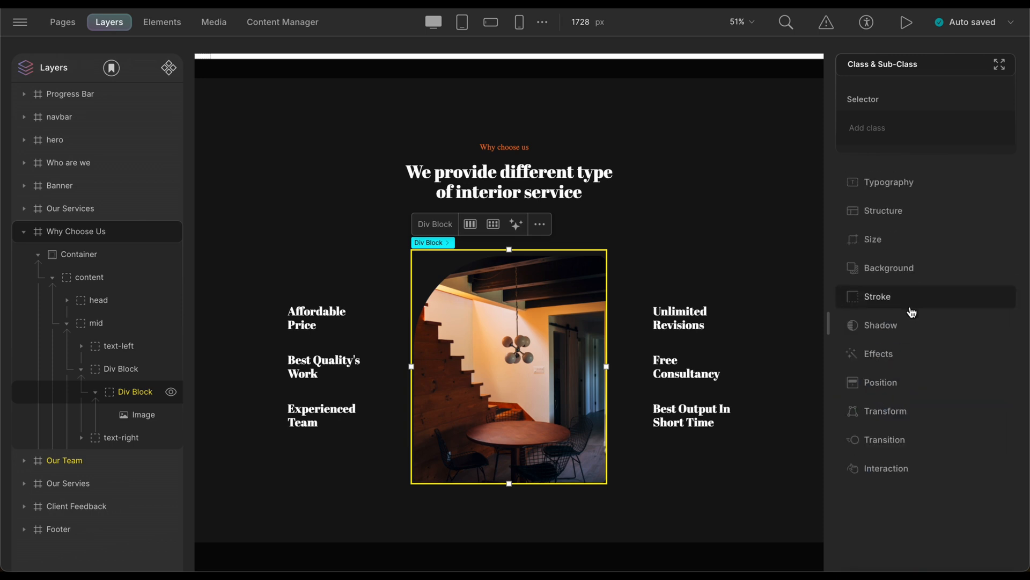
pyautogui.scroll(-1, 508, 332)
pyautogui.click(130, 374)
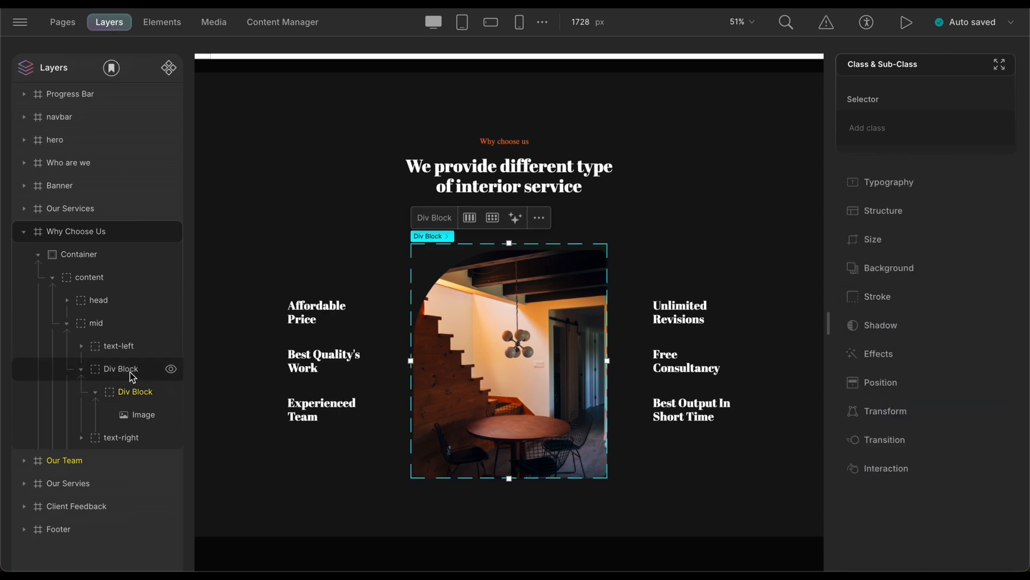
pyautogui.click(909, 410)
pyautogui.scroll(-5, 909, 411)
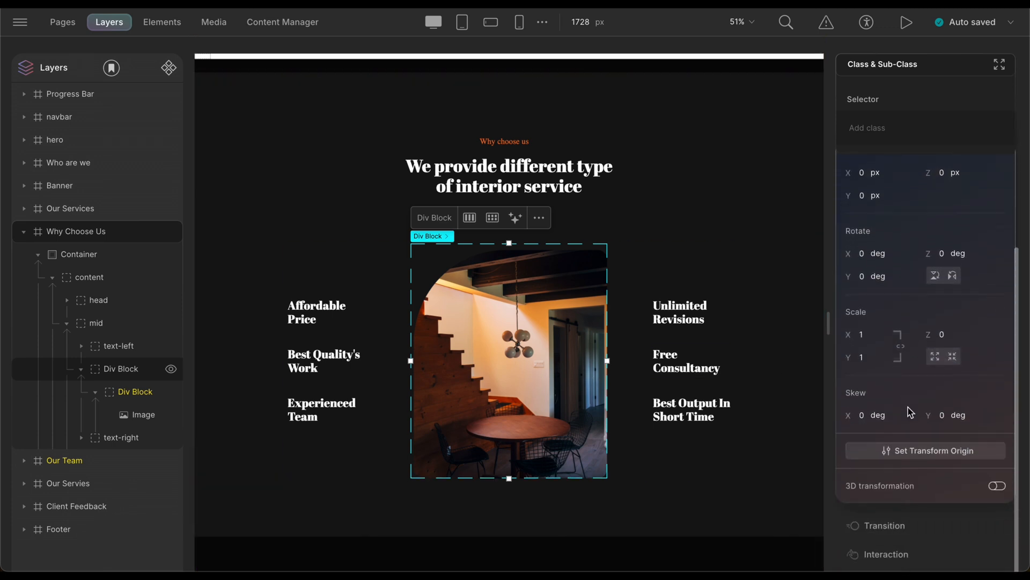
pyautogui.click(999, 487)
pyautogui.scroll(-3, 1005, 488)
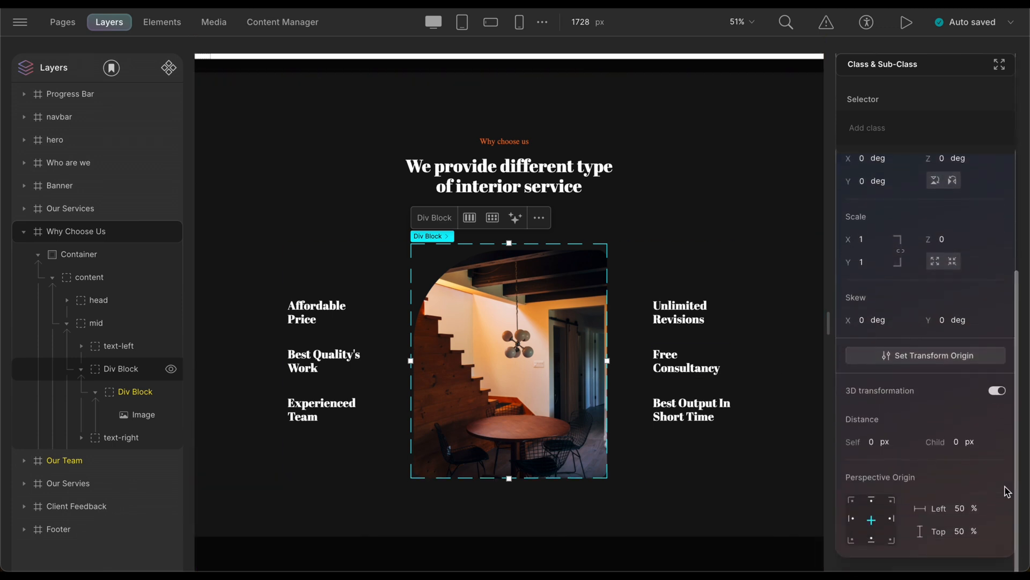
pyautogui.click(872, 419)
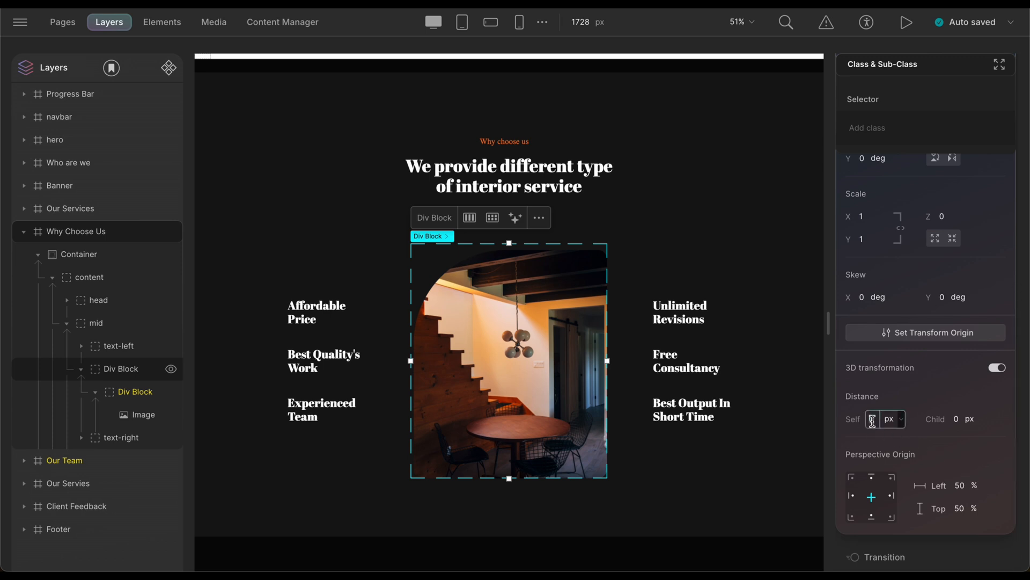
pyautogui.write('1000')
pyautogui.press('Return')
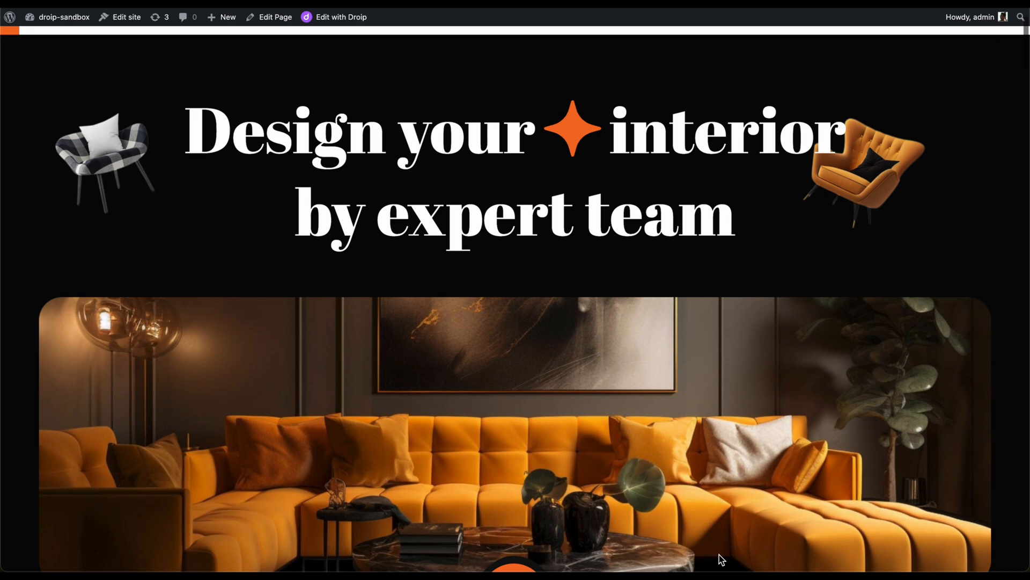
# Step: Scroll the live page through the Why Choose Us and Our Team sections to check the image tilt and scroll effects
pyautogui.scroll(-10, 719, 555)
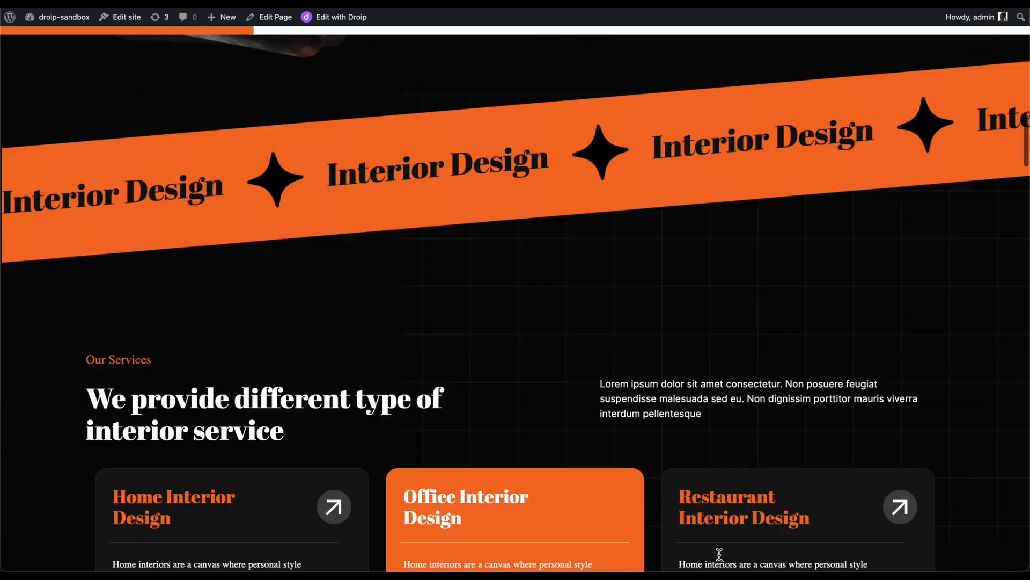
pyautogui.scroll(-15, 719, 555)
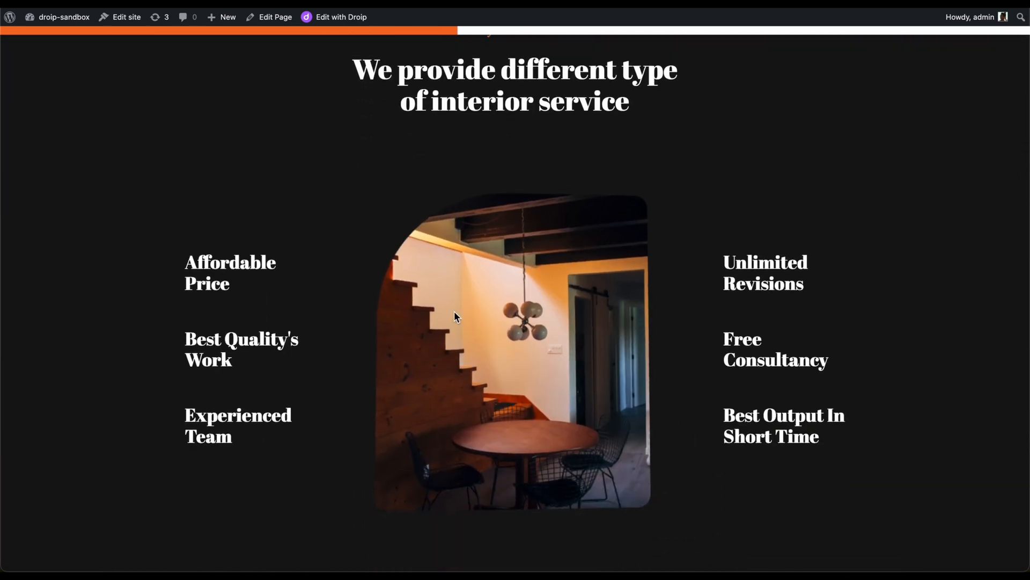
pyautogui.scroll(-10, 461, 498)
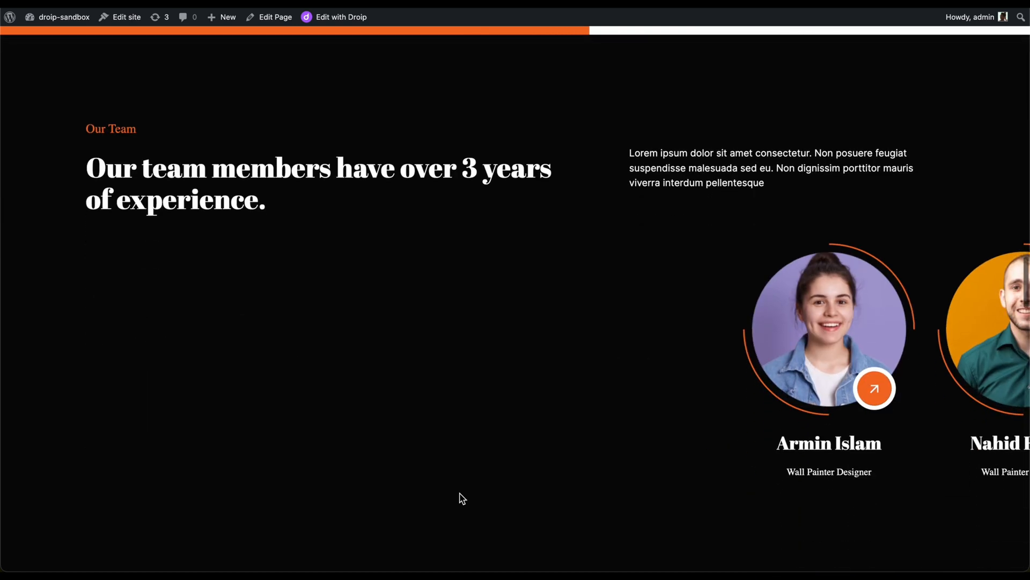
pyautogui.scroll(-3, 459, 497)
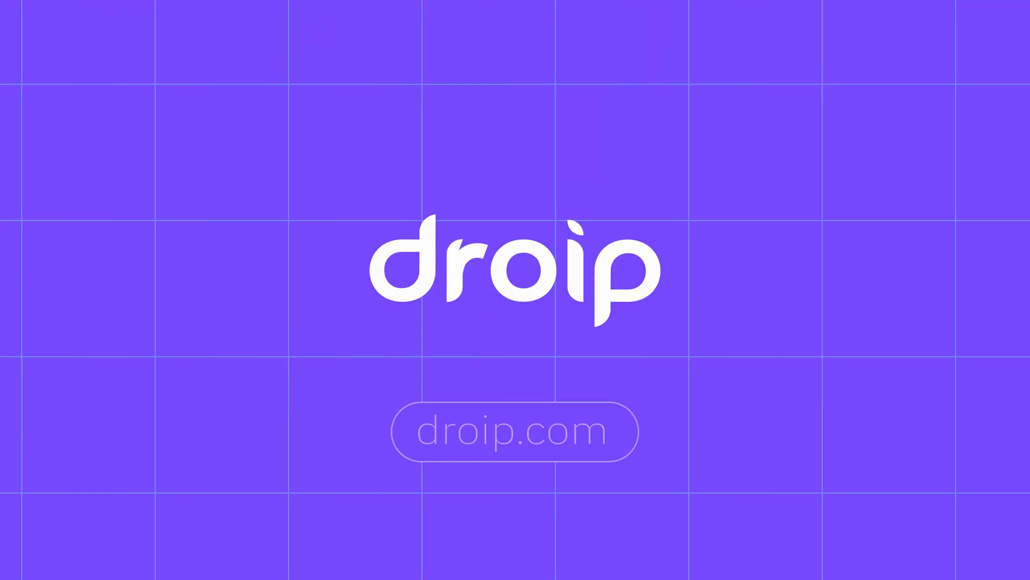